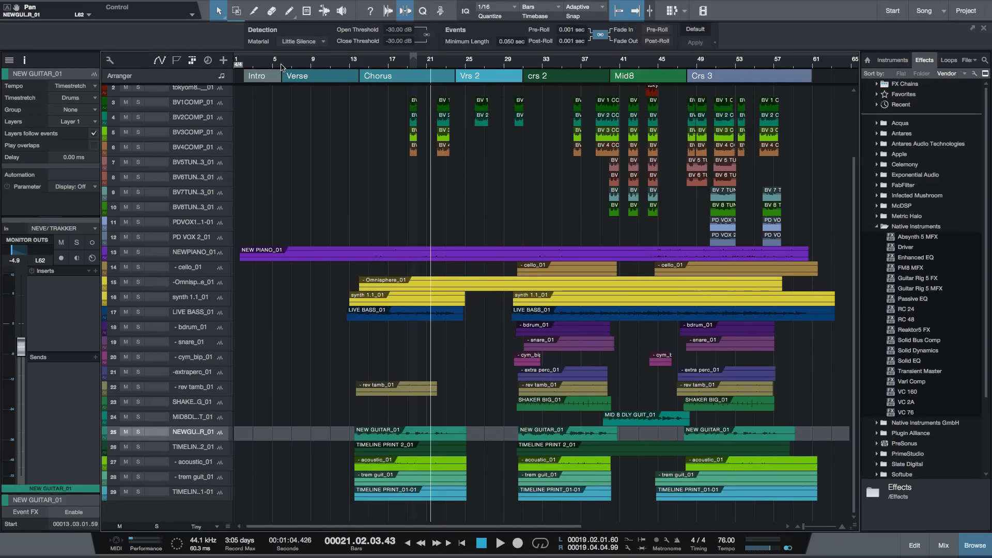
- Play the full song from the start of the Verse, through the Chorus and into Vrs 2
{"action": "left_click", "coordinate": [281, 64]}
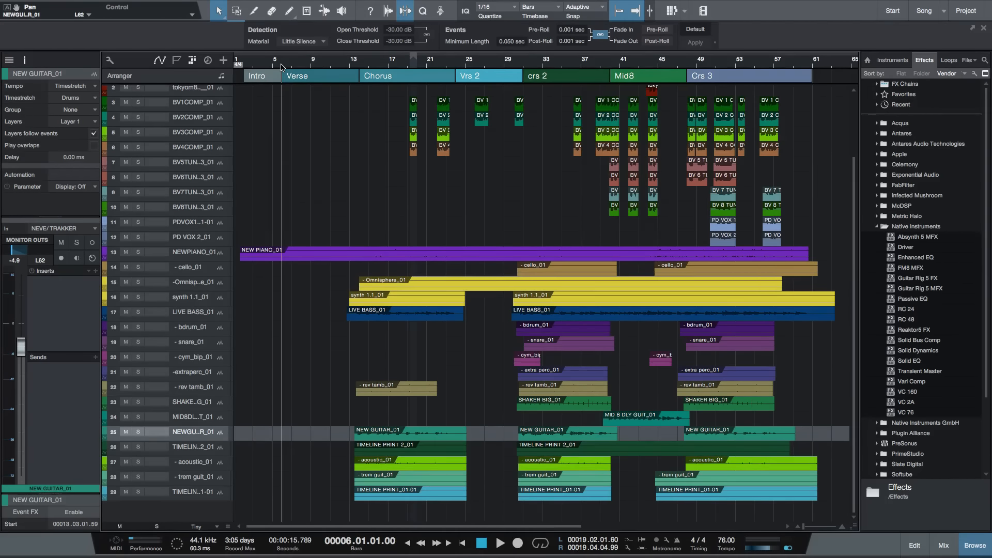
{"action": "key", "text": "space"}
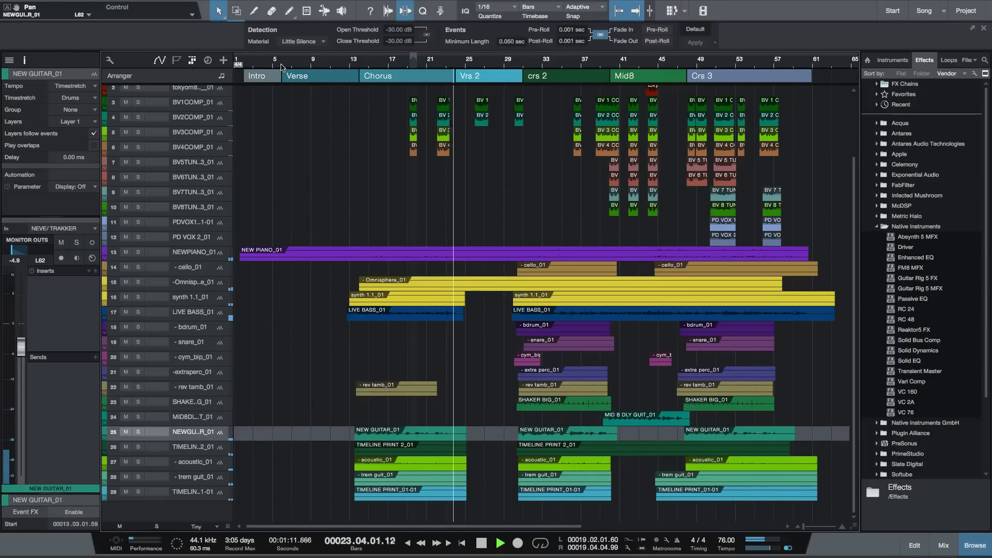
{"action": "key", "text": "space"}
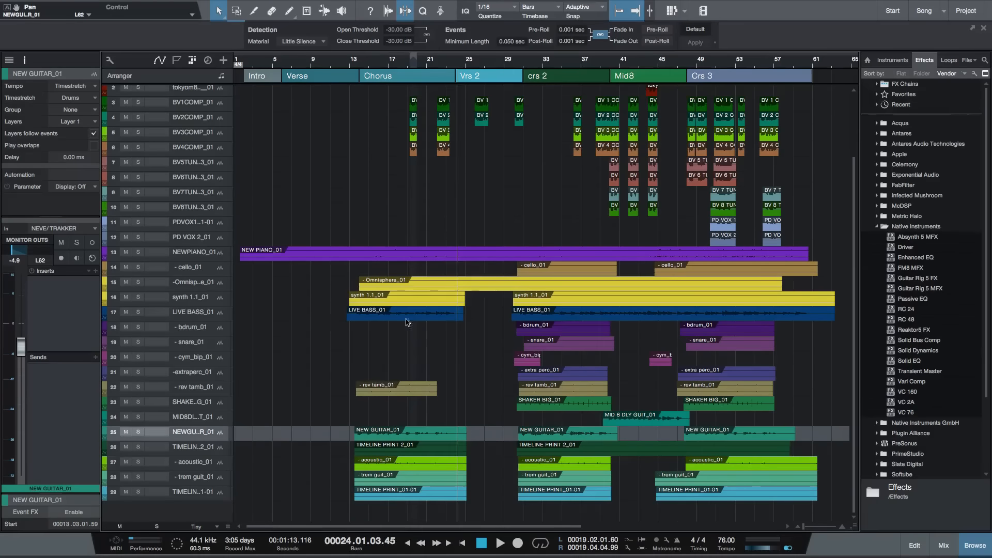
- Select and solo the rev tamb_01 tambourine track
{"action": "key", "text": "Up"}
{"action": "key", "text": "Up"}
{"action": "key", "text": "Up"}
{"action": "key", "text": "s"}
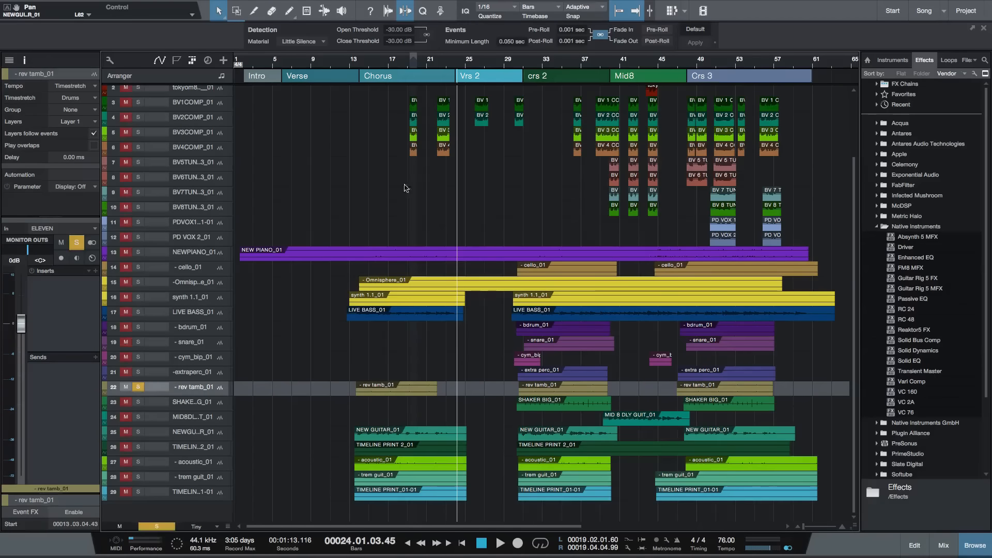
- Play the soloed tambourine from the start of the Chorus and enlarge the height of its track
{"action": "left_click", "coordinate": [360, 67]}
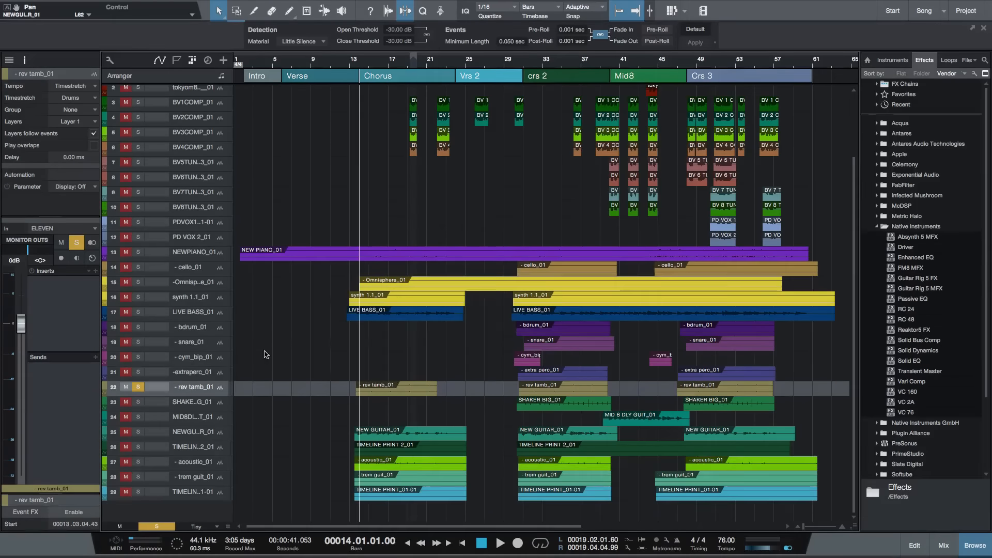
{"action": "key", "text": "space"}
{"action": "left_click_drag", "start_coordinate": [220, 396], "coordinate": [218, 419]}
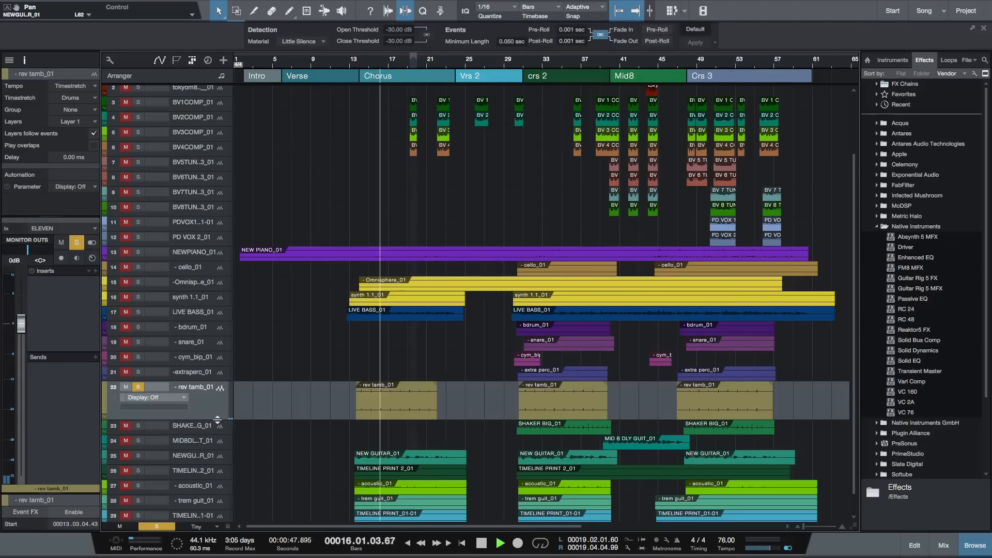
{"action": "key", "text": "space"}
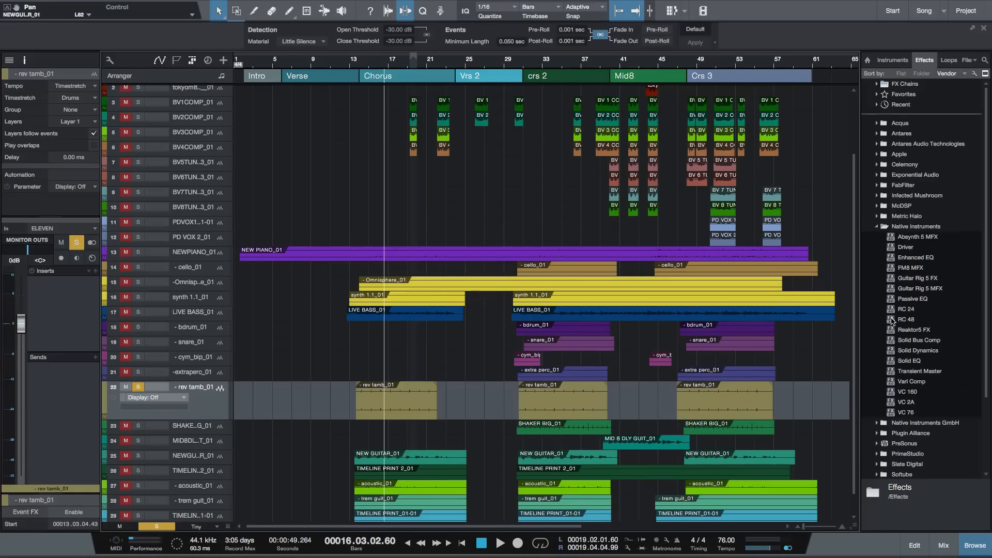
- Add an RC 48 reverb send to the tambourine track and load the user preset PD MED HALL
{"action": "left_click_drag", "start_coordinate": [891, 321], "coordinate": [67, 401]}
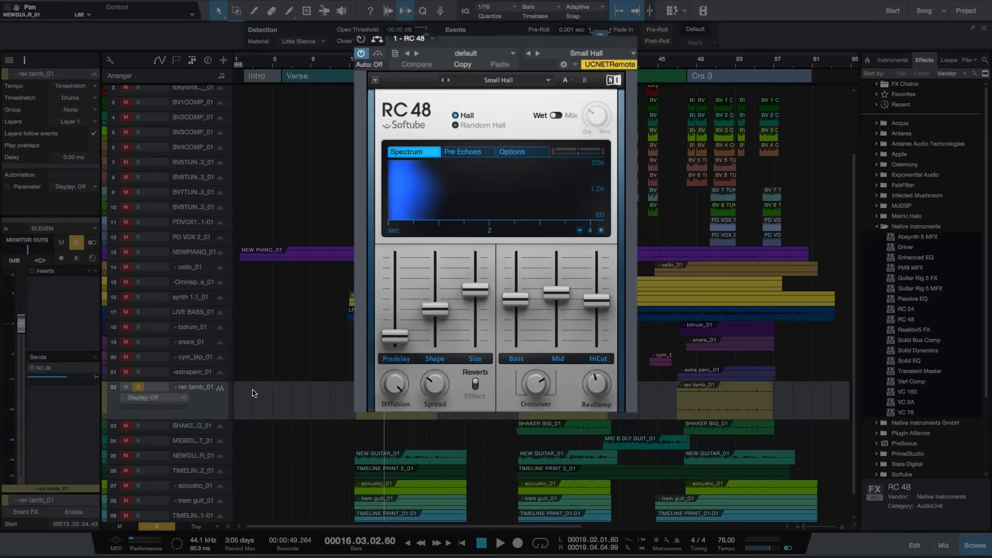
{"action": "left_click", "coordinate": [500, 84]}
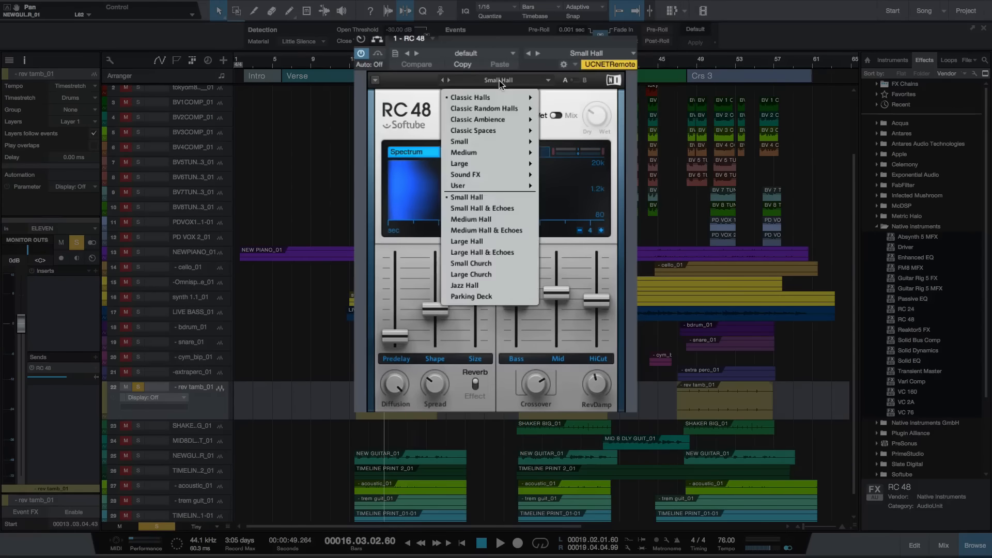
{"action": "mouse_move", "coordinate": [490, 186]}
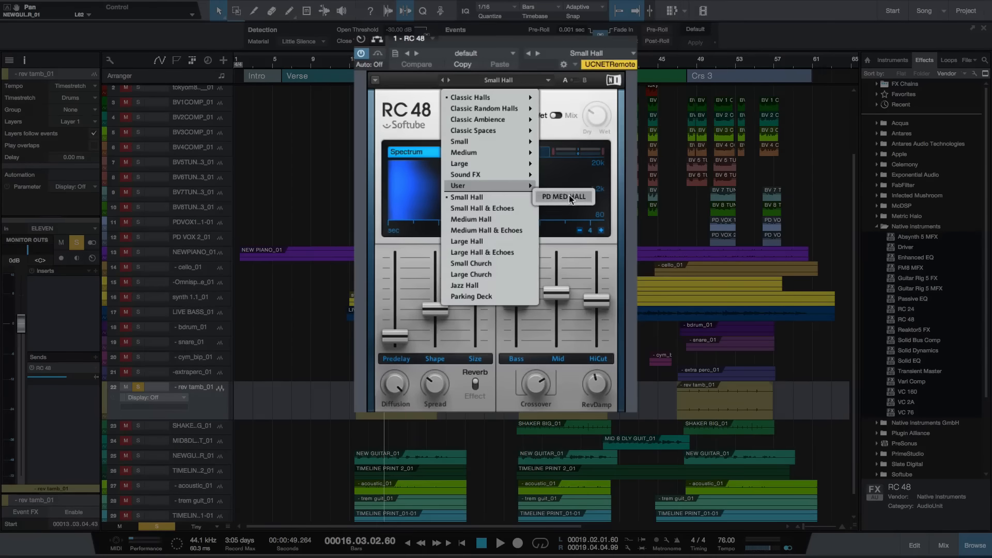
{"action": "left_click", "coordinate": [568, 195]}
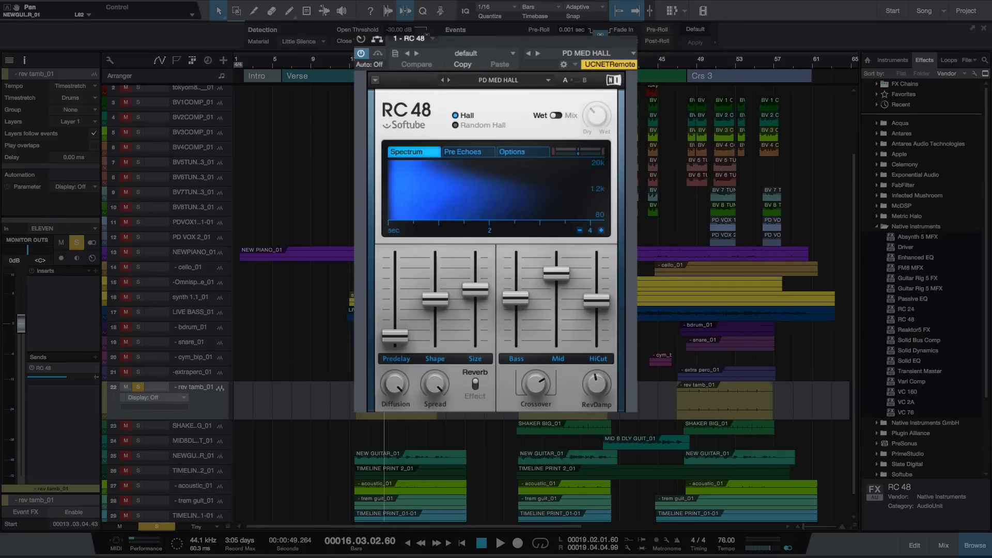
- Raise the tambourine's RC 48 send level to +8.8 dB while playing it from the start of the Chorus
{"action": "left_click", "coordinate": [359, 60]}
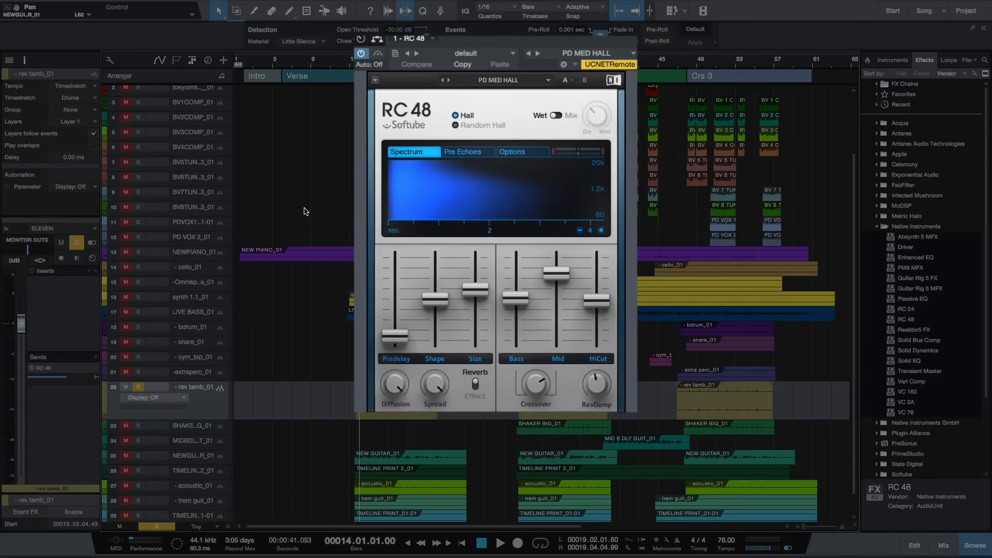
{"action": "key", "text": "space"}
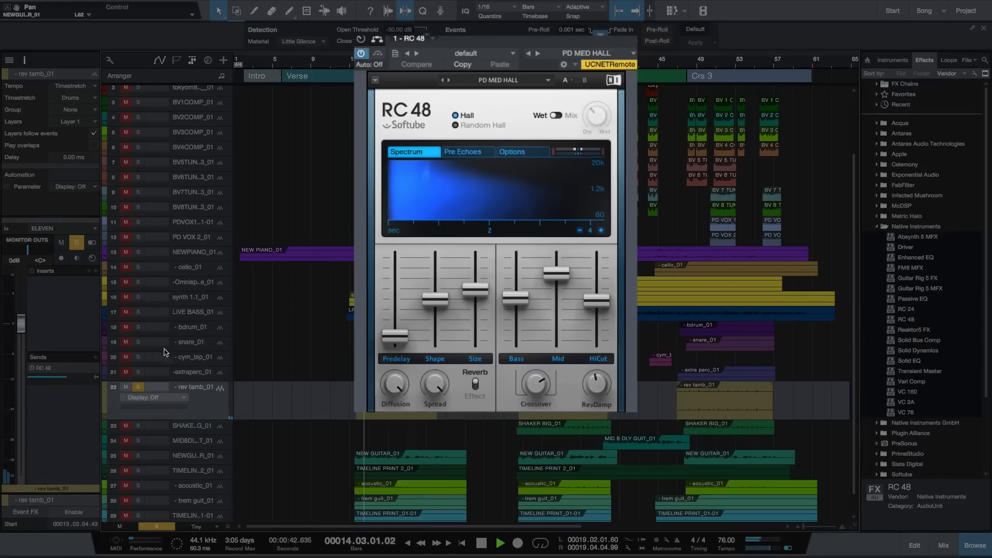
{"action": "mouse_move", "coordinate": [65, 380]}
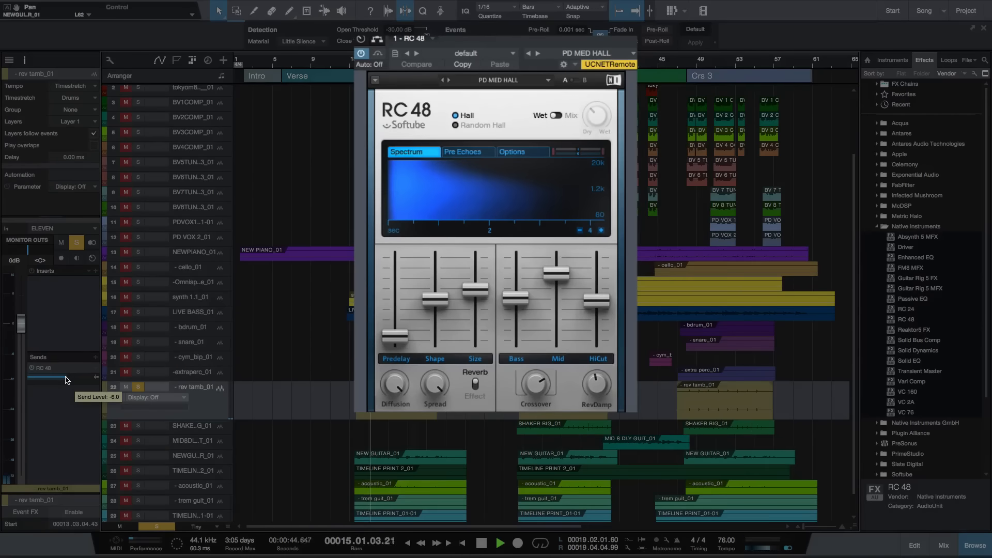
{"action": "left_click", "coordinate": [67, 380]}
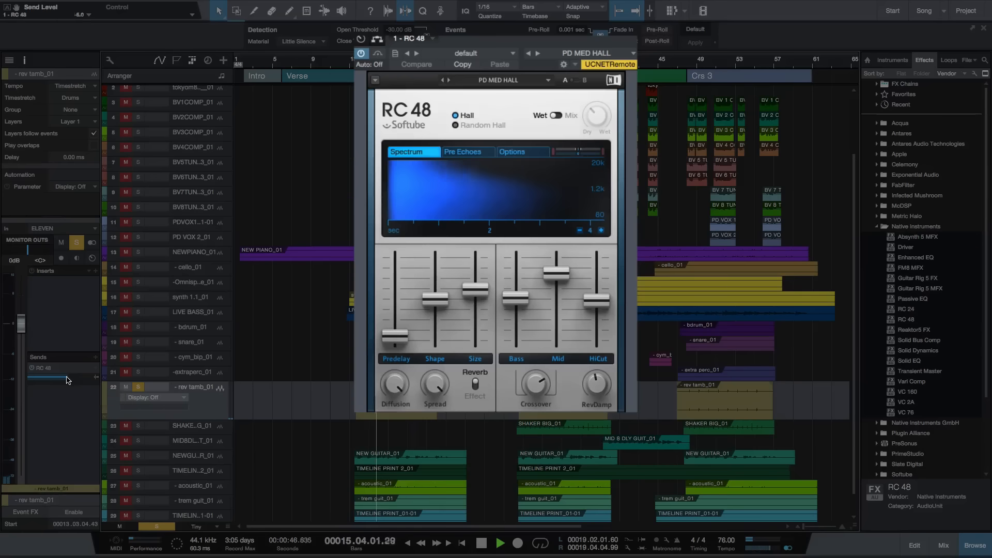
{"action": "left_click_drag", "start_coordinate": [66, 380], "coordinate": [88, 377]}
{"action": "key", "text": "space"}
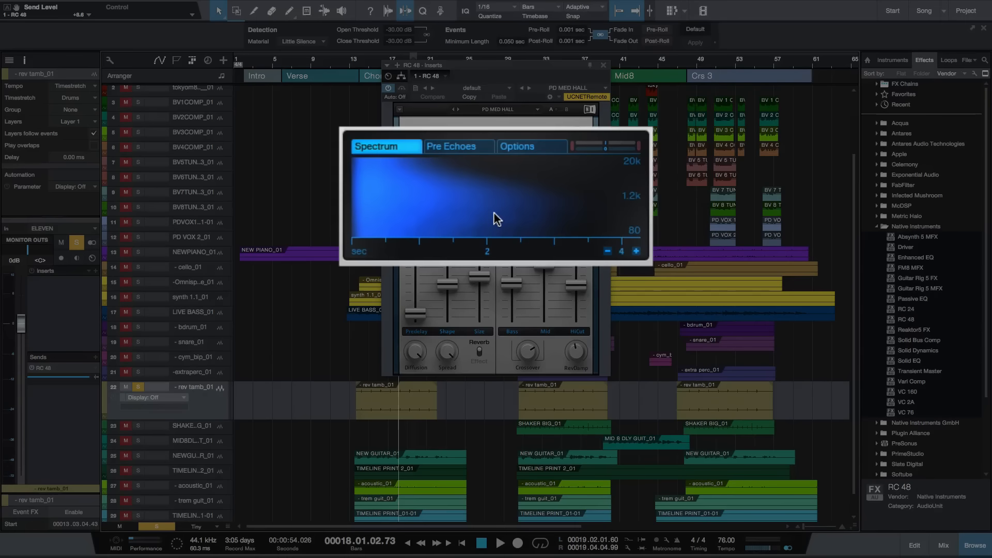
- Play from around the start of the Chorus to judge the tambourine and its reverb in the mix
{"action": "left_click", "coordinate": [360, 68]}
{"action": "key", "text": "space"}
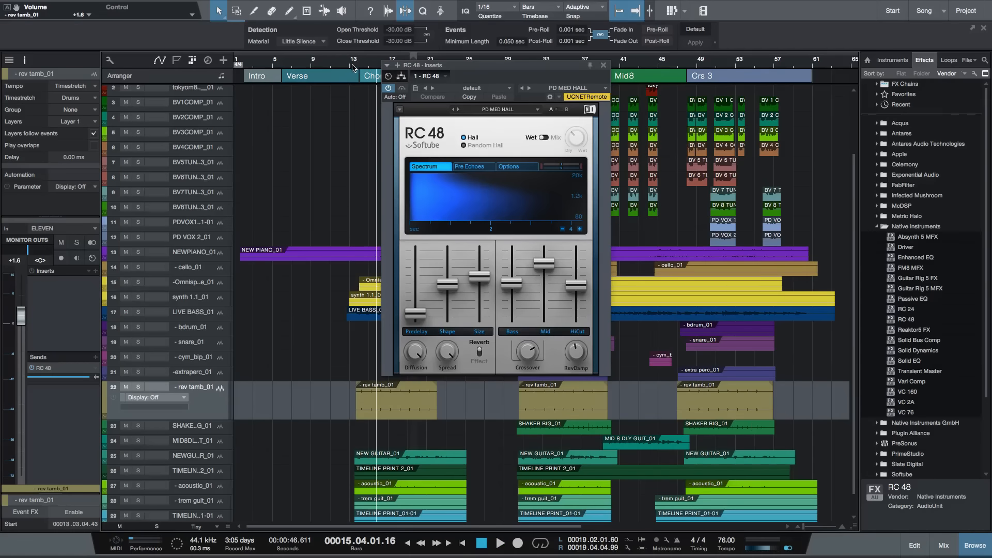
{"action": "left_click", "coordinate": [352, 68]}
{"action": "key", "text": "space"}
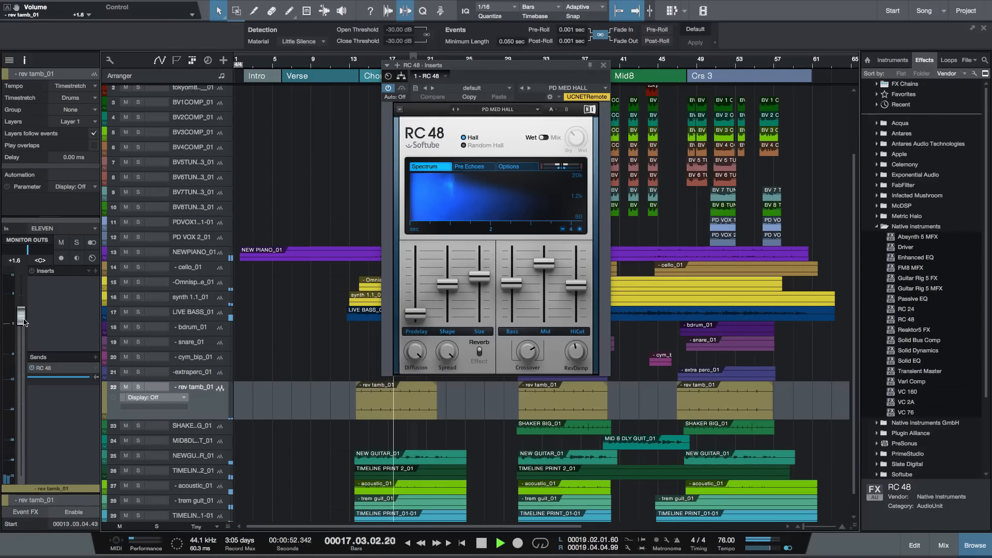
{"action": "key", "text": "space"}
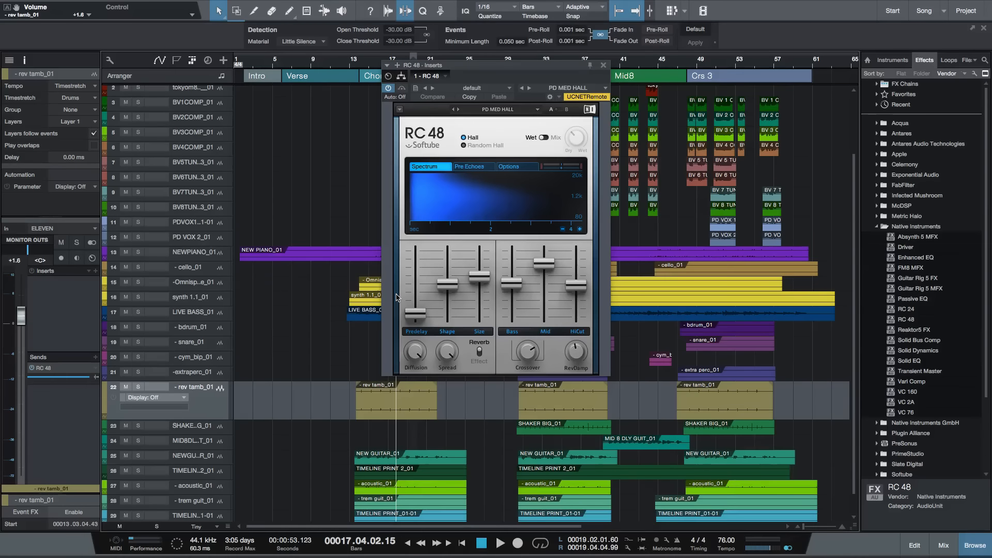
- Return the playhead to the start of the Chorus and set the RC 48 predelay to 96 ms
{"action": "left_click", "coordinate": [357, 65]}
{"action": "left_click", "coordinate": [352, 66]}
{"action": "left_click_drag", "start_coordinate": [415, 312], "coordinate": [397, 308]}
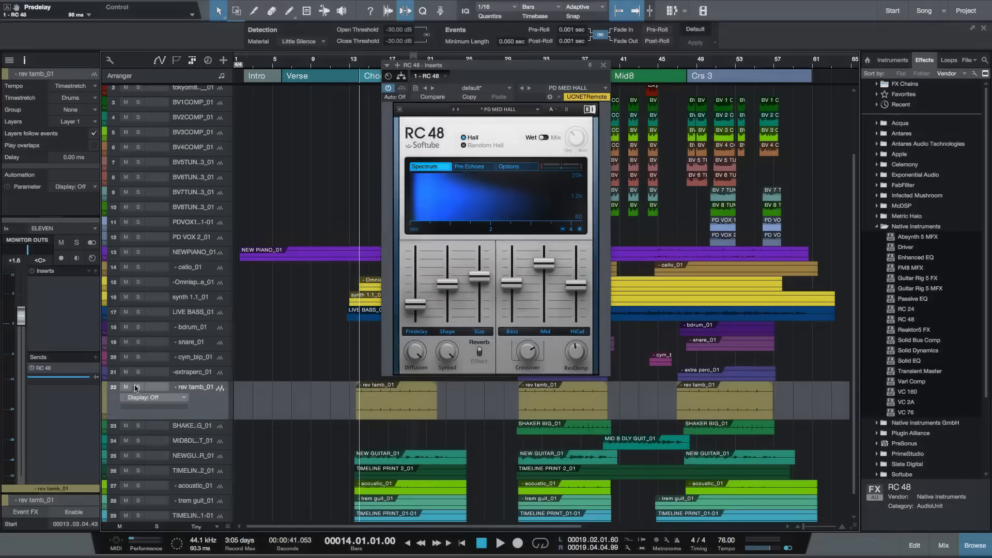
- Solo the tambourine and play it from the start of the Chorus to hear the predelay, and unsolo it
{"action": "left_click", "coordinate": [138, 386]}
{"action": "key", "text": "space"}
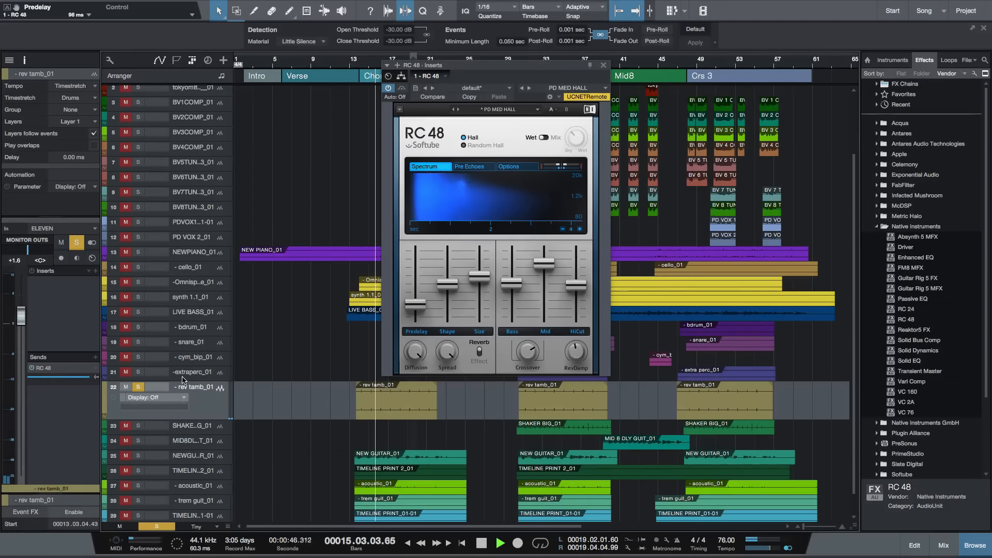
{"action": "key", "text": "space"}
{"action": "left_click", "coordinate": [138, 387]}
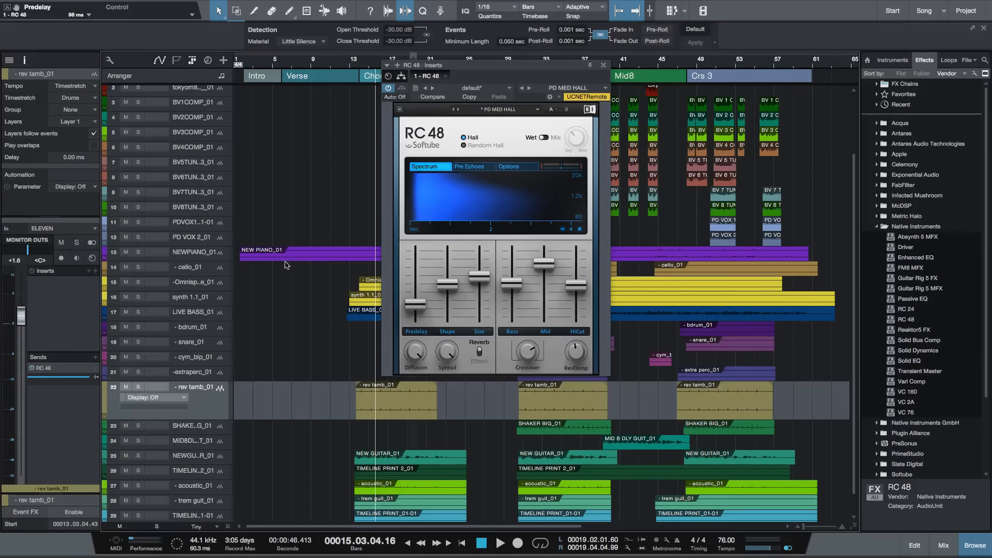
- Set the tambourine's volume to +2.3 dB while playing the Chorus in the full mix, and close the RC 48 window
{"action": "left_click", "coordinate": [358, 65]}
{"action": "key", "text": "space"}
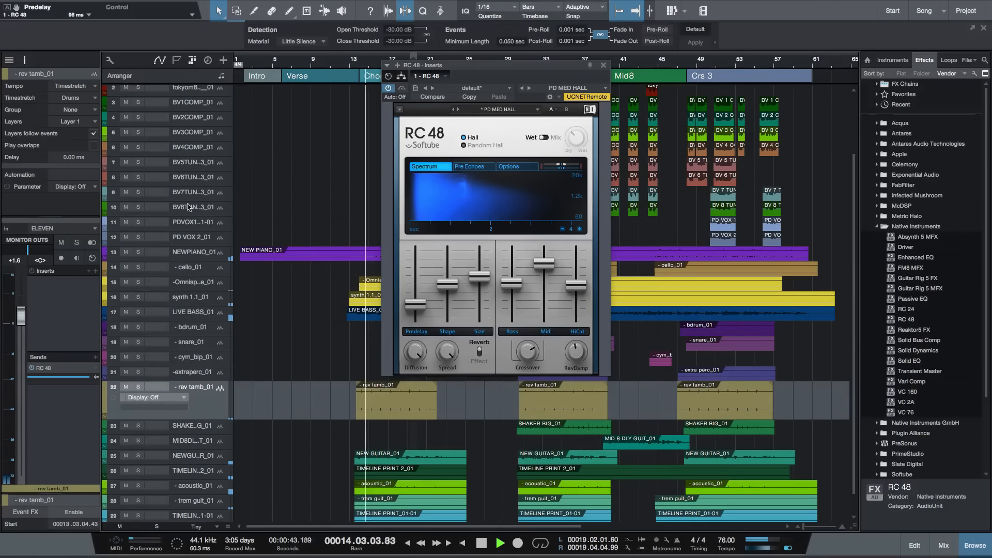
{"action": "left_click_drag", "start_coordinate": [22, 316], "coordinate": [21, 312]}
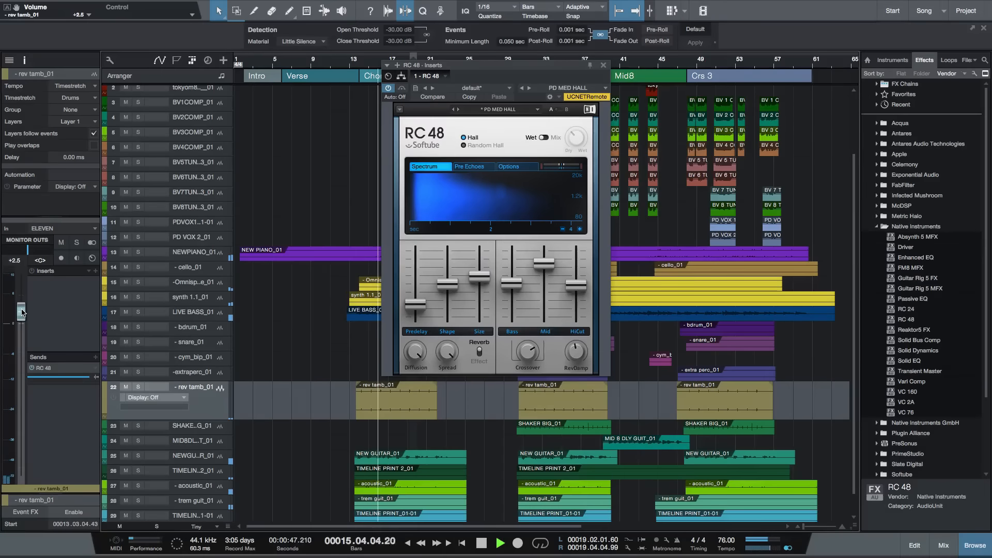
{"action": "left_click_drag", "start_coordinate": [22, 312], "coordinate": [22, 314]}
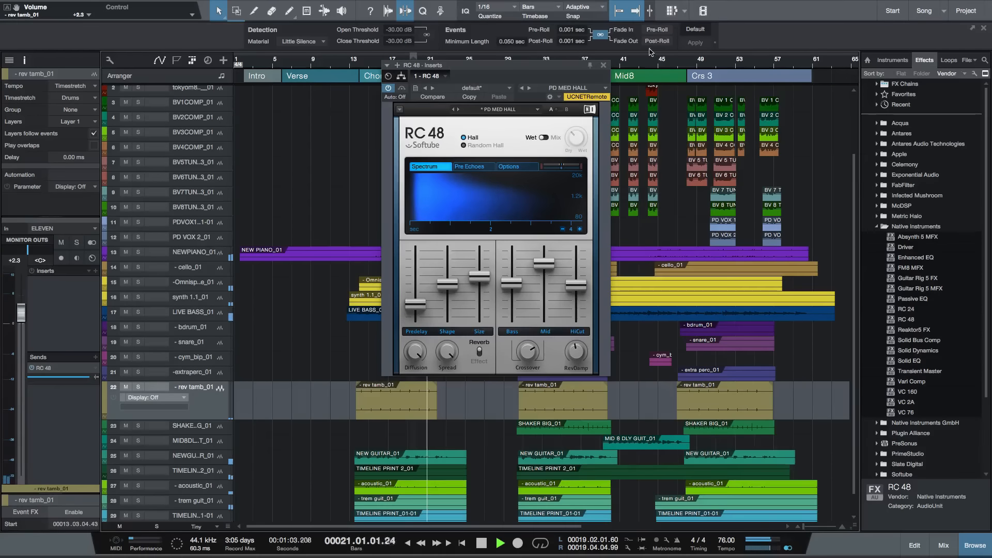
{"action": "key", "text": "space"}
{"action": "left_click", "coordinate": [602, 66]}
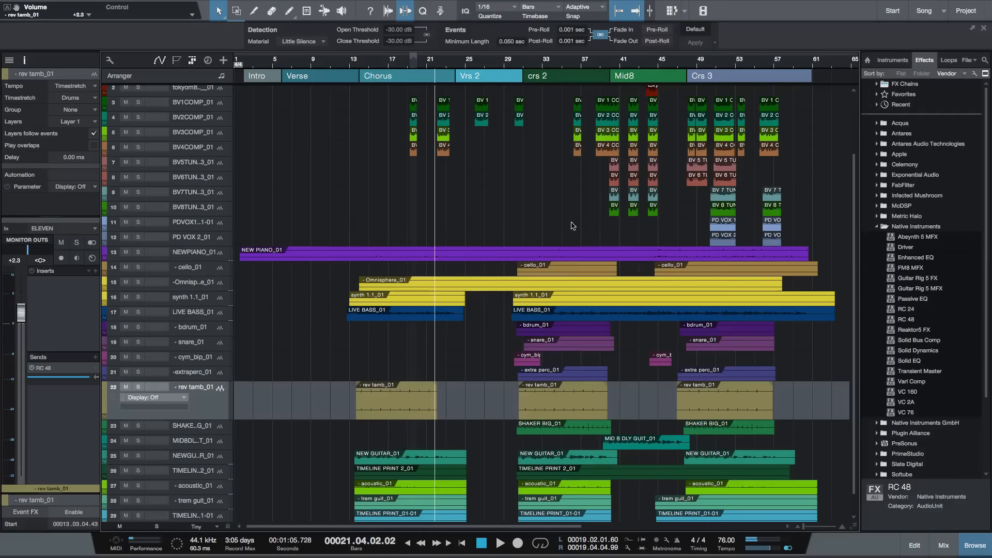
- Move the snare_01 track to directly above the tambourine track and enlarge its height
{"action": "scroll", "coordinate": [490, 402], "scroll_direction": "right", "scroll_amount": 5}
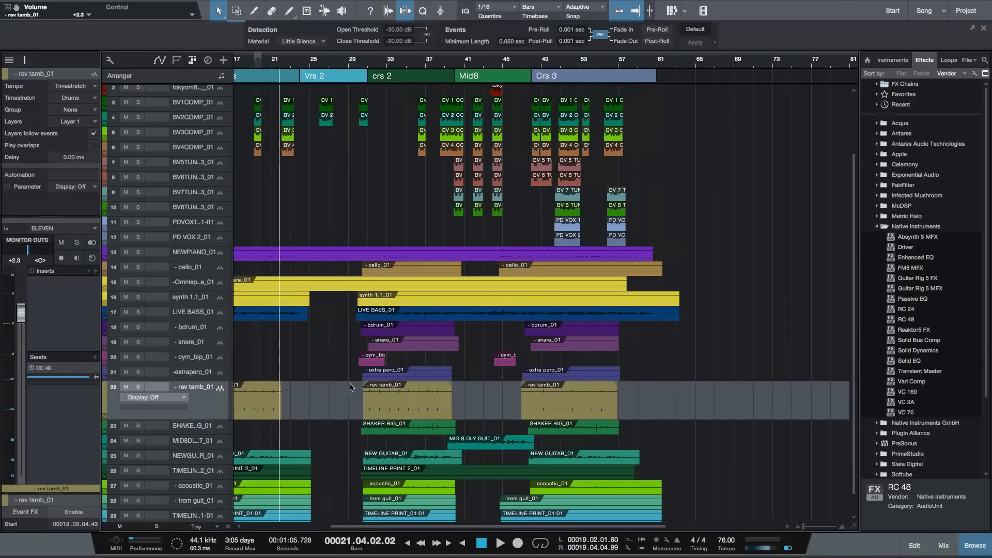
{"action": "left_click", "coordinate": [203, 342]}
{"action": "left_click_drag", "start_coordinate": [202, 371], "coordinate": [219, 439]}
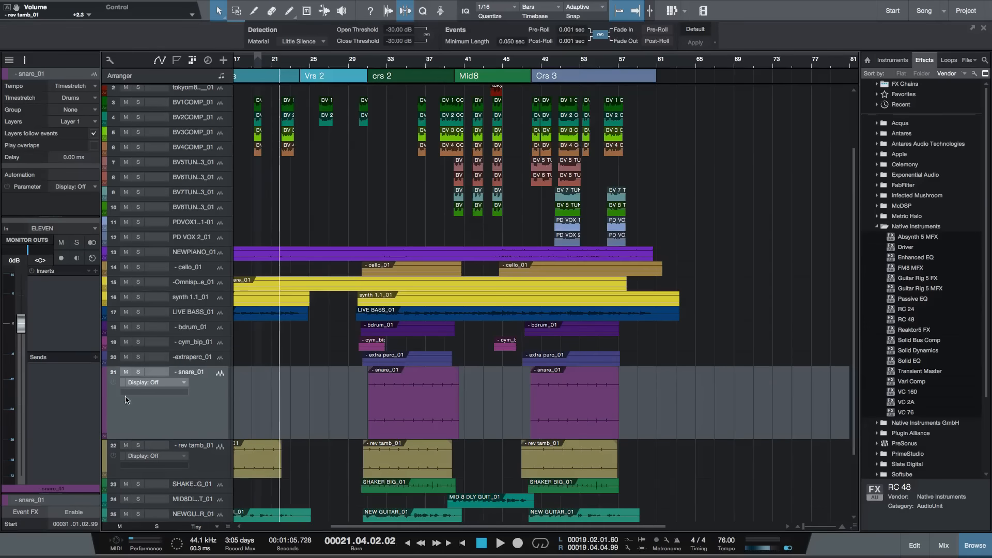
- Solo the snare track, play it from the start of crs 2, and unsolo it
{"action": "left_click", "coordinate": [139, 372]}
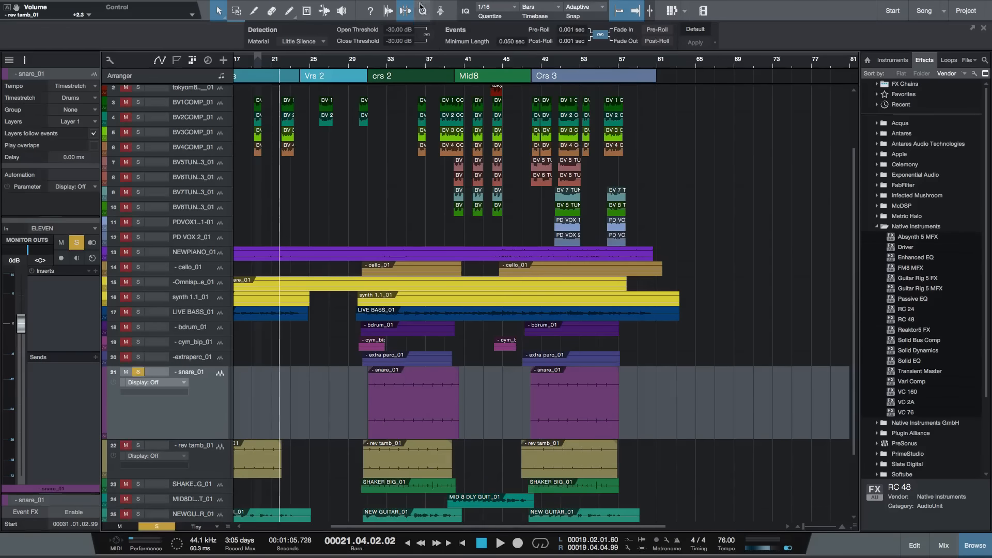
{"action": "left_click", "coordinate": [368, 66]}
{"action": "key", "text": "space"}
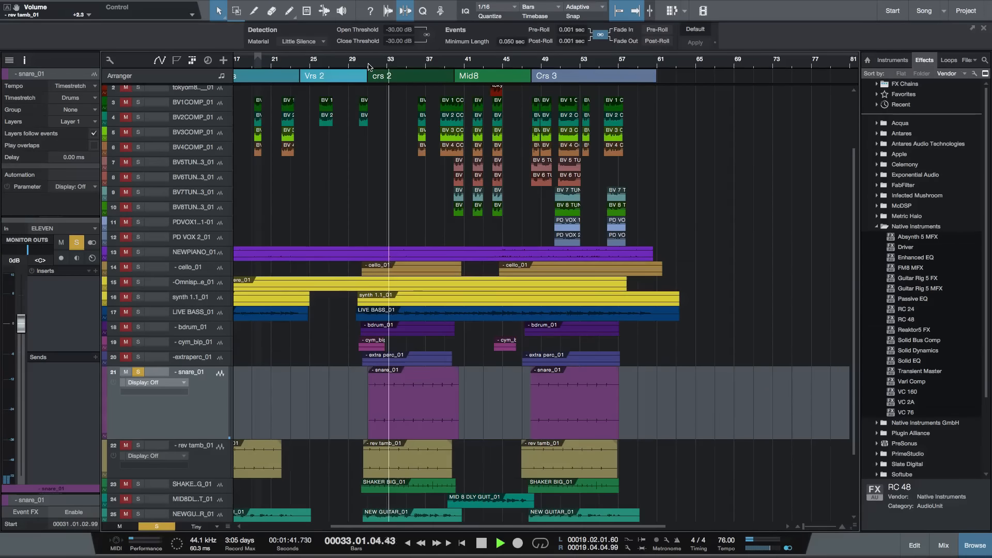
{"action": "key", "text": "space"}
{"action": "left_click", "coordinate": [139, 372]}
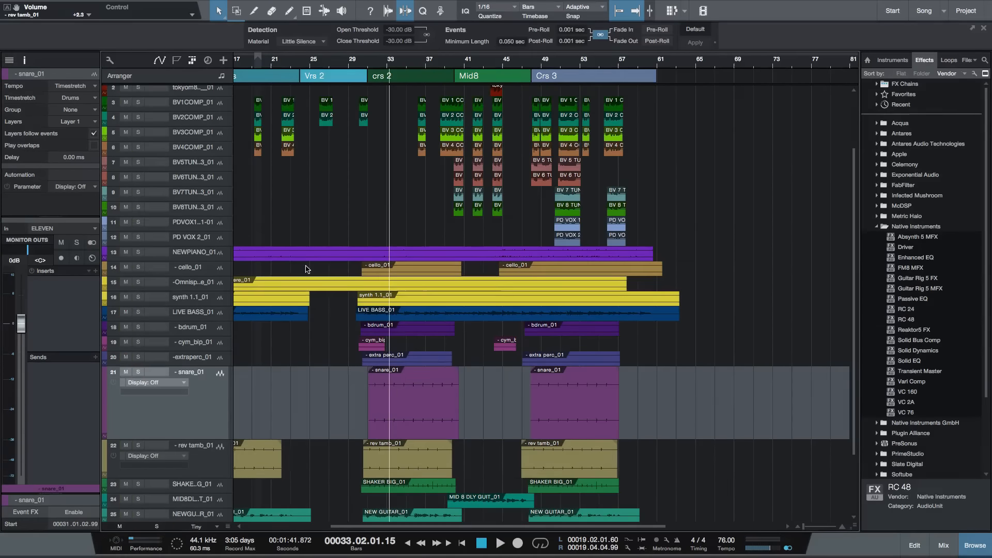
- Raise the snare's volume to +3.6 dB while playing from crs 2, and add a send from it to RC 48
{"action": "left_click", "coordinate": [370, 67]}
{"action": "key", "text": "space"}
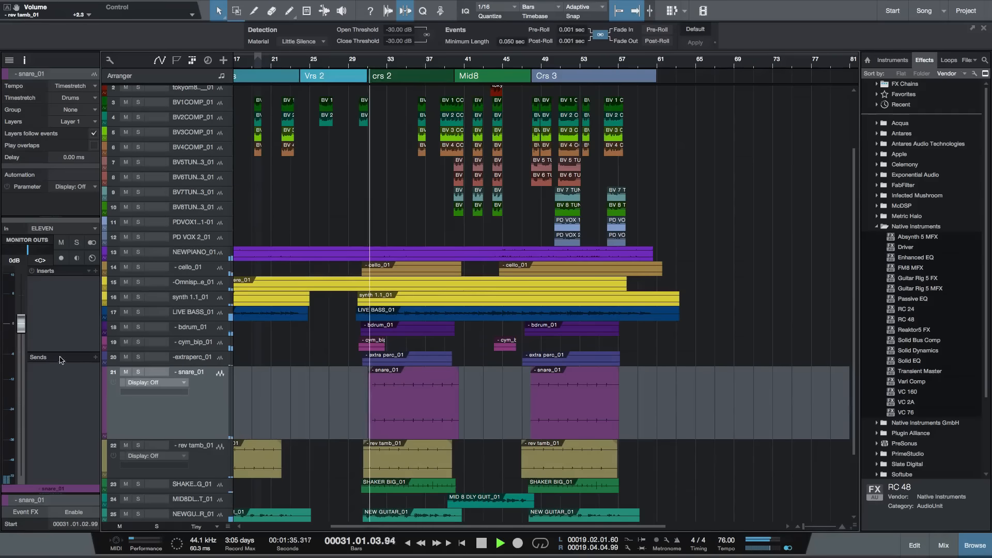
{"action": "left_click_drag", "start_coordinate": [21, 328], "coordinate": [21, 311]}
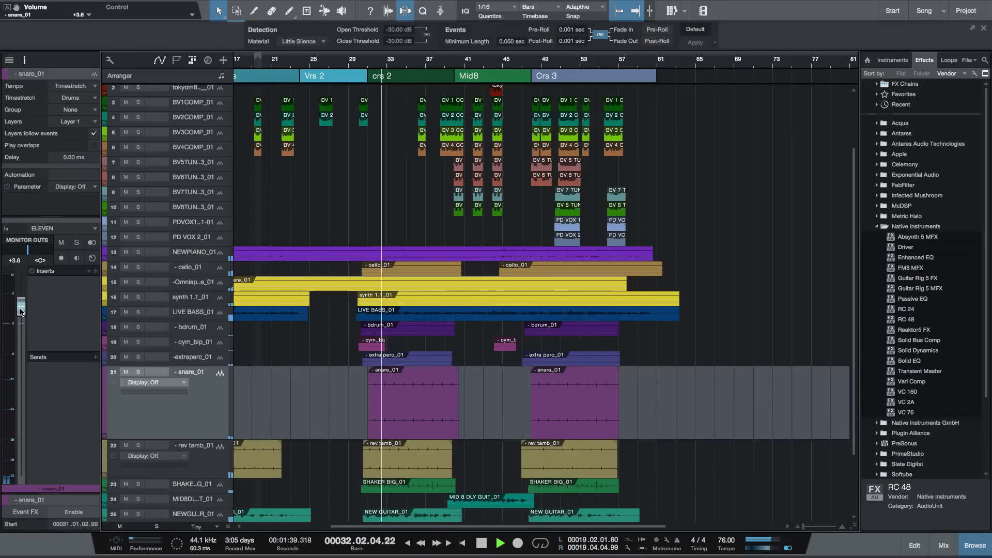
{"action": "left_click", "coordinate": [95, 358]}
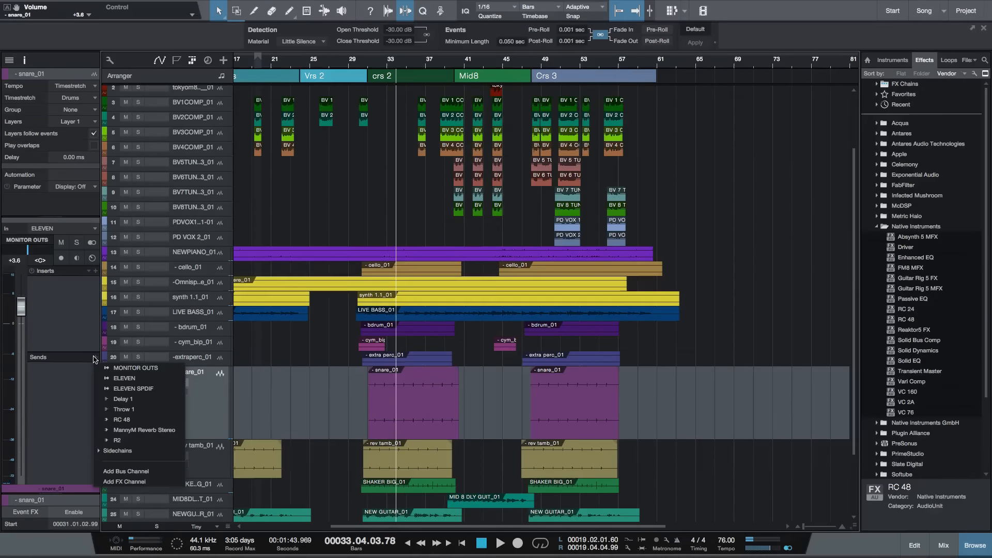
{"action": "left_click", "coordinate": [129, 419]}
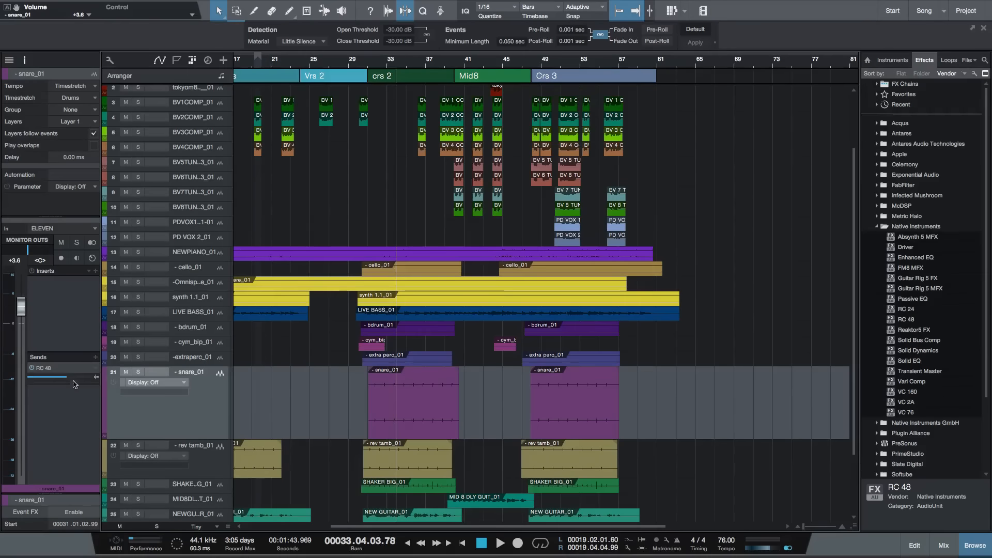
- Play from the start of crs 2 with the snare soloed and set its RC 48 send level to -3.9 dB
{"action": "key", "text": "space"}
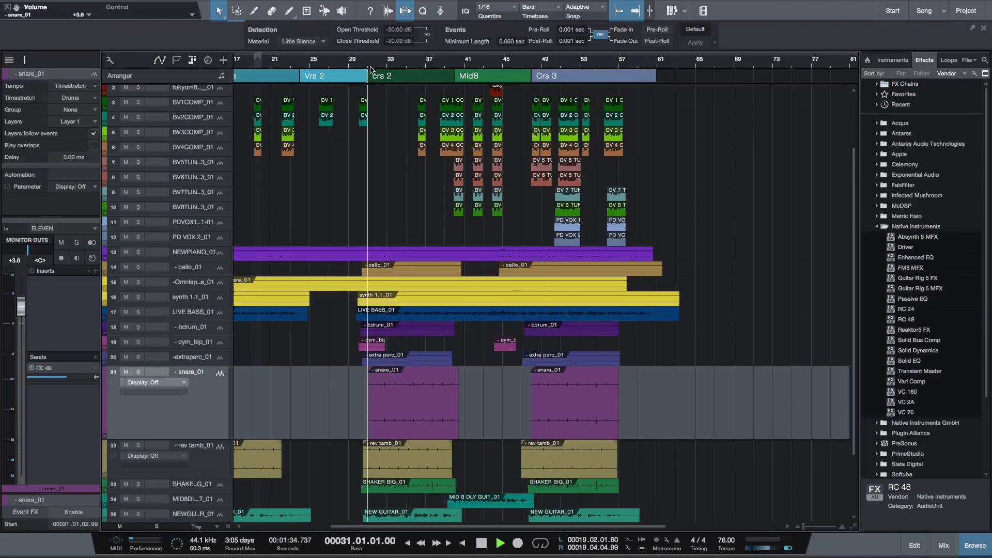
{"action": "left_click", "coordinate": [138, 372]}
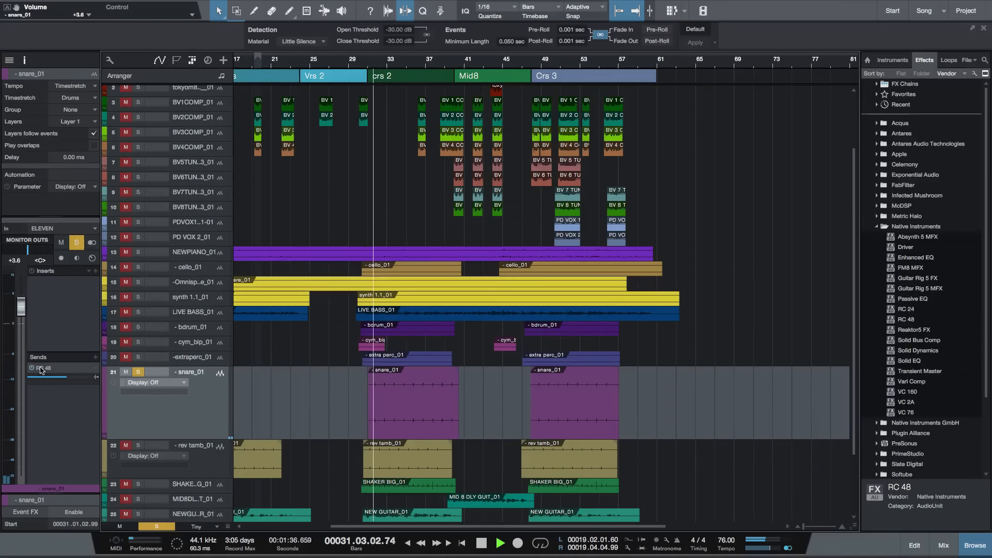
{"action": "mouse_move", "coordinate": [71, 381]}
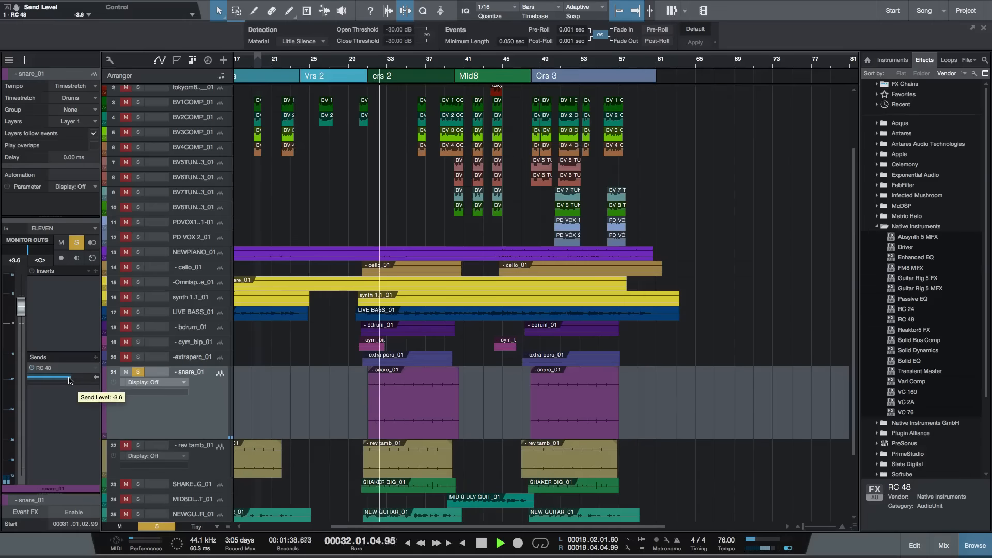
{"action": "left_click_drag", "start_coordinate": [71, 380], "coordinate": [69, 380]}
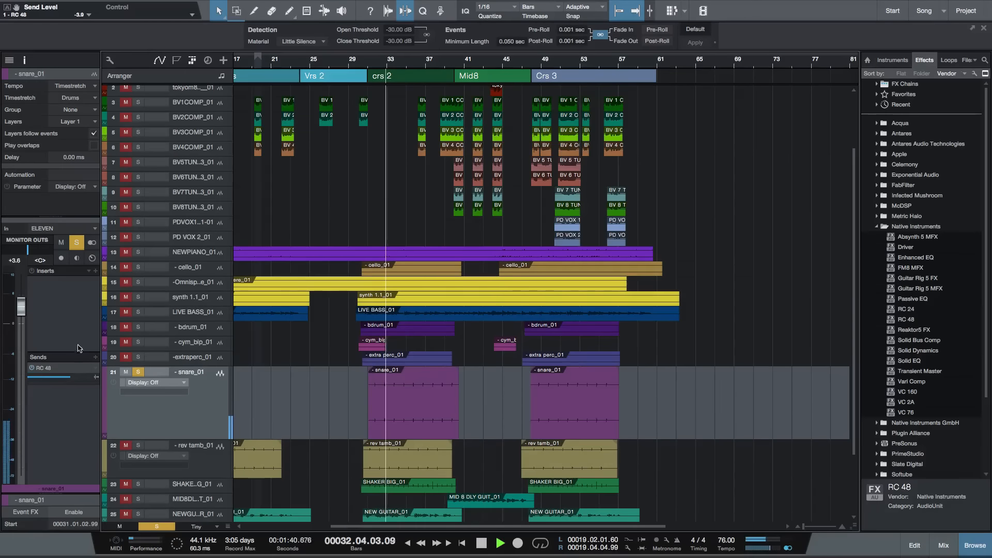
- Compare the soloed snare with and without reverb by muting and unmuting its RC 48 send, and stop playback
{"action": "left_click", "coordinate": [32, 368]}
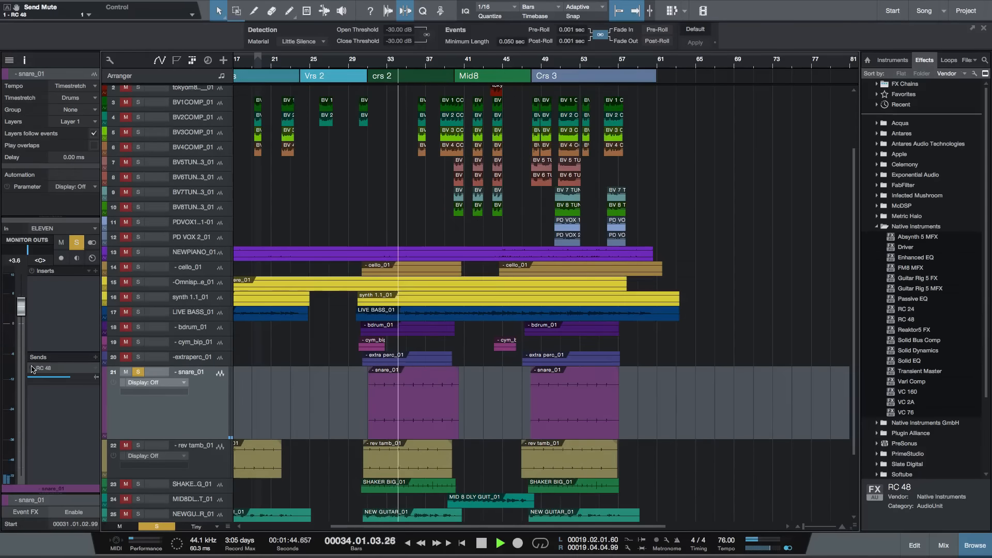
{"action": "left_click", "coordinate": [32, 368]}
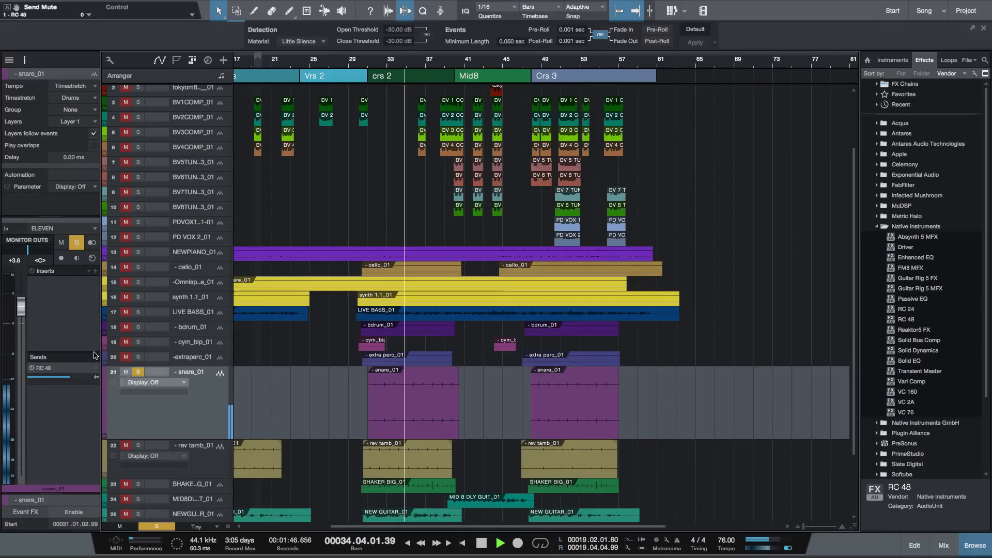
{"action": "key", "text": "space"}
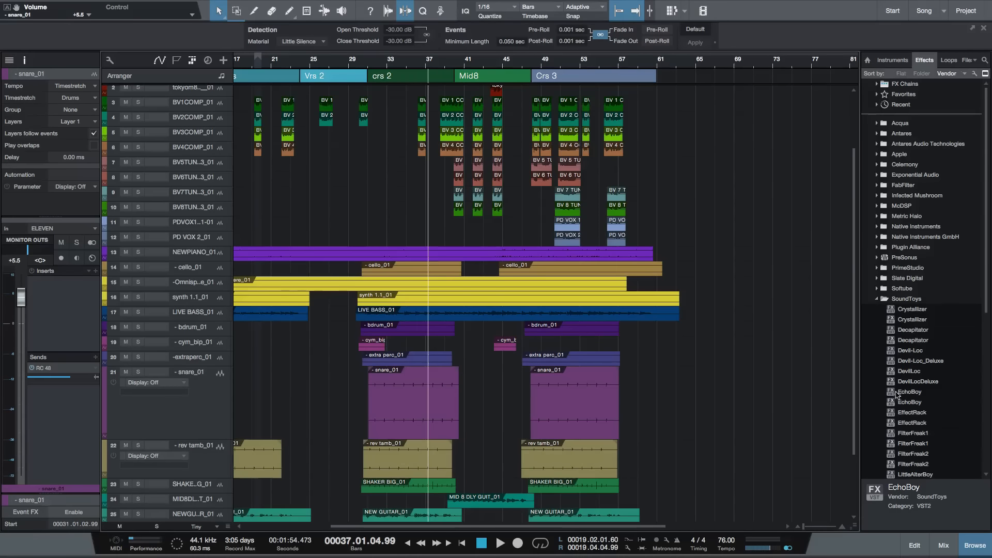
- Add a send from the snare track to a new bus channel
{"action": "left_click_drag", "start_coordinate": [895, 394], "coordinate": [917, 398]}
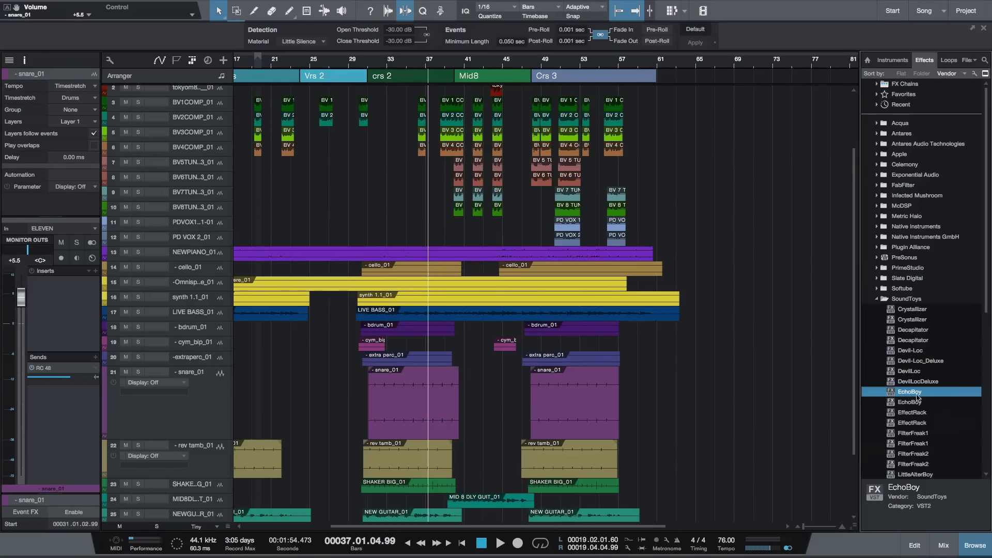
{"action": "left_click", "coordinate": [96, 357]}
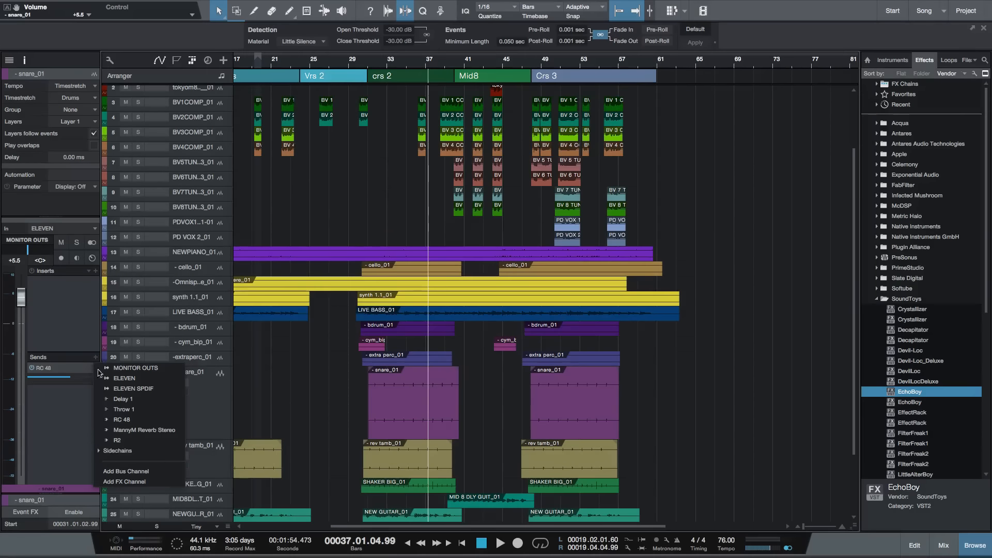
{"action": "left_click", "coordinate": [132, 469]}
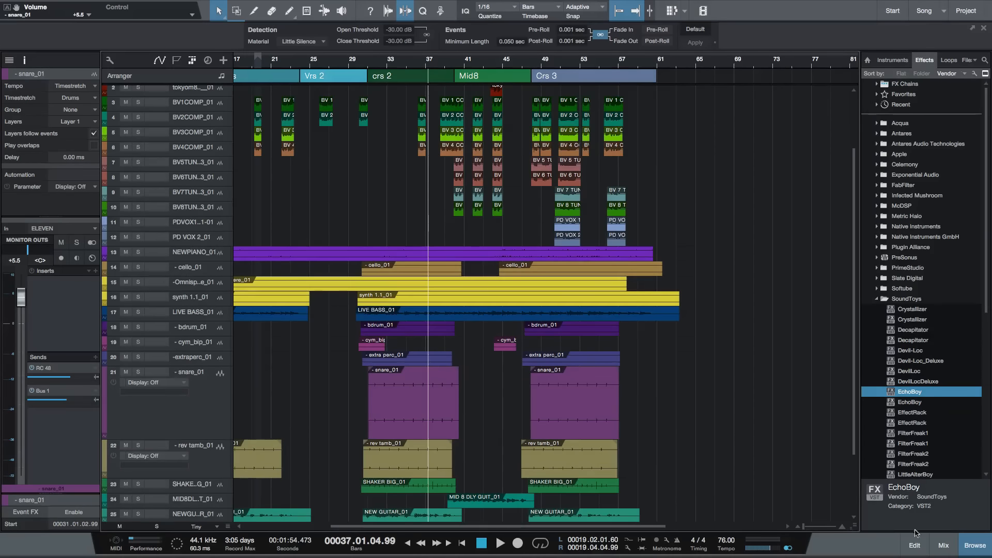
- Rename the new bus channel as snare dly in the mixer
{"action": "left_click", "coordinate": [940, 549]}
{"action": "scroll", "coordinate": [708, 498], "scroll_direction": "right", "scroll_amount": 1}
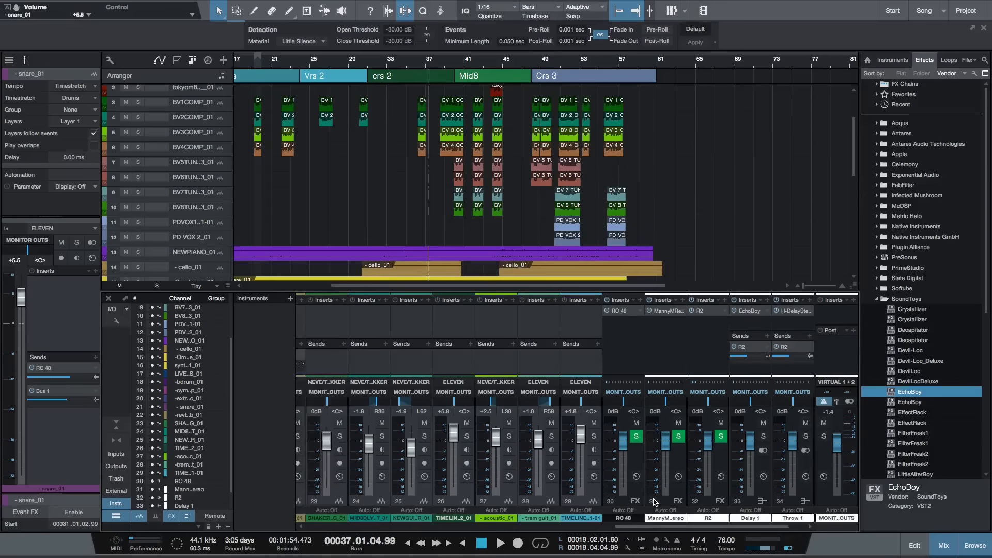
{"action": "left_click", "coordinate": [795, 519]}
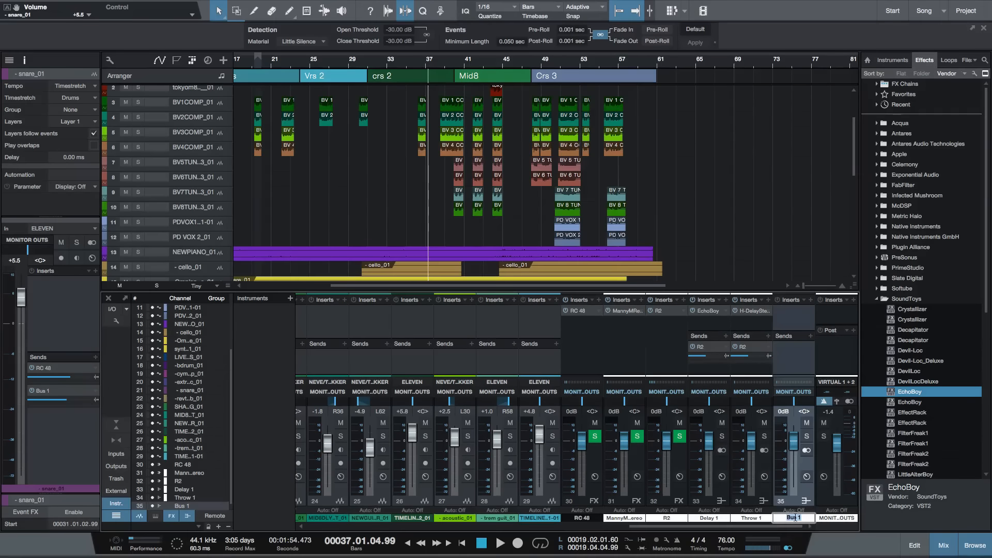
{"action": "type", "text": "snare dly"}
{"action": "key", "text": "Return"}
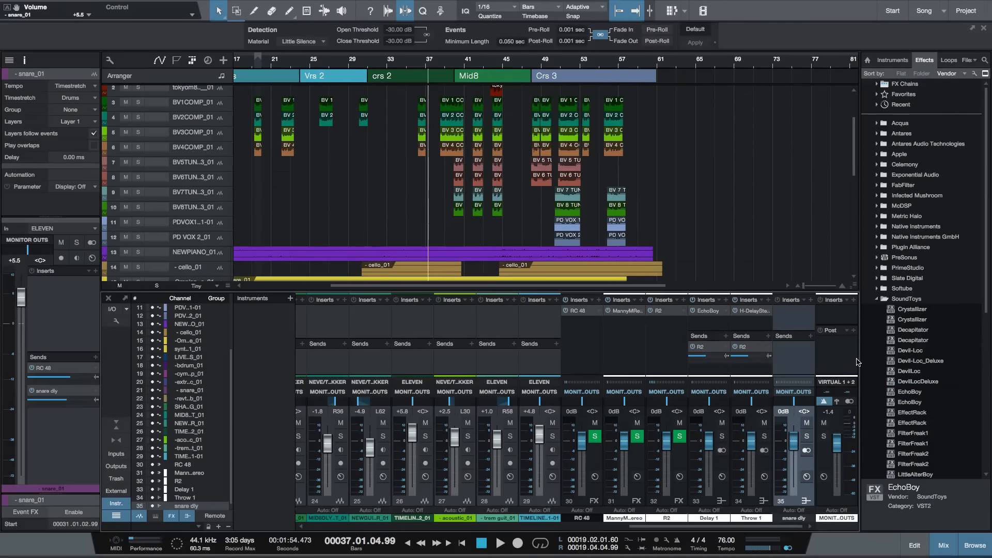
- Insert the SoundToys EchoBoy on the snare dly bus and look through its preset categories
{"action": "left_click_drag", "start_coordinate": [907, 396], "coordinate": [793, 314]}
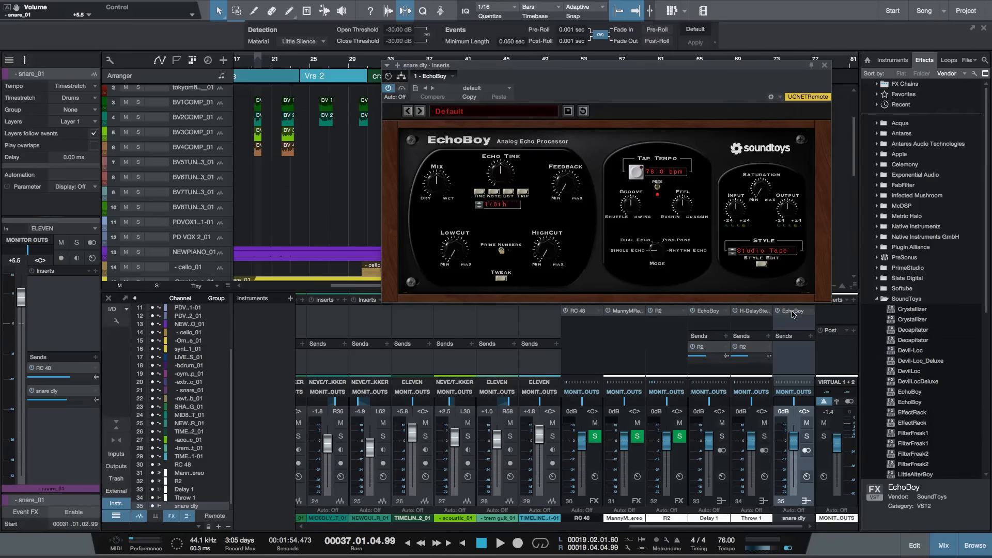
{"action": "left_click", "coordinate": [437, 115]}
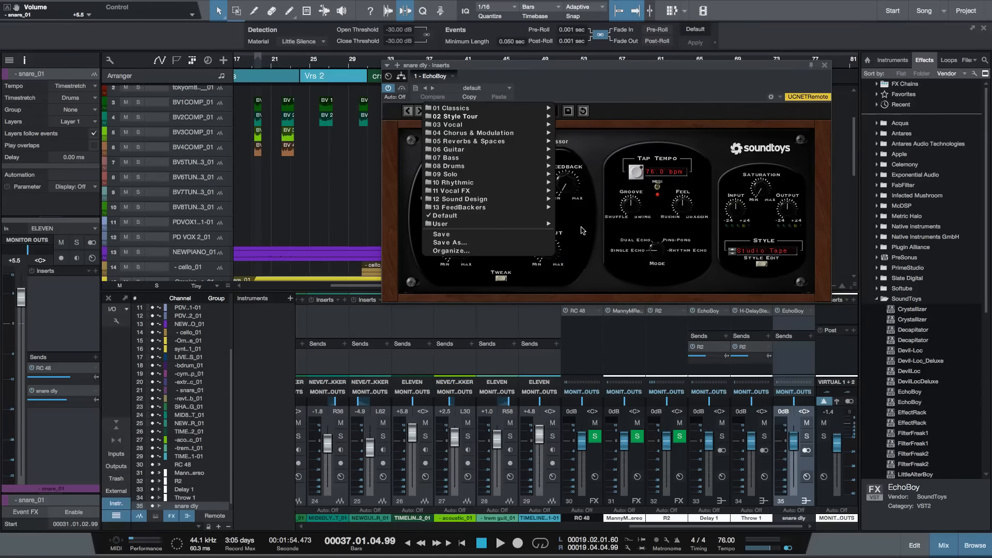
{"action": "left_click", "coordinate": [581, 226]}
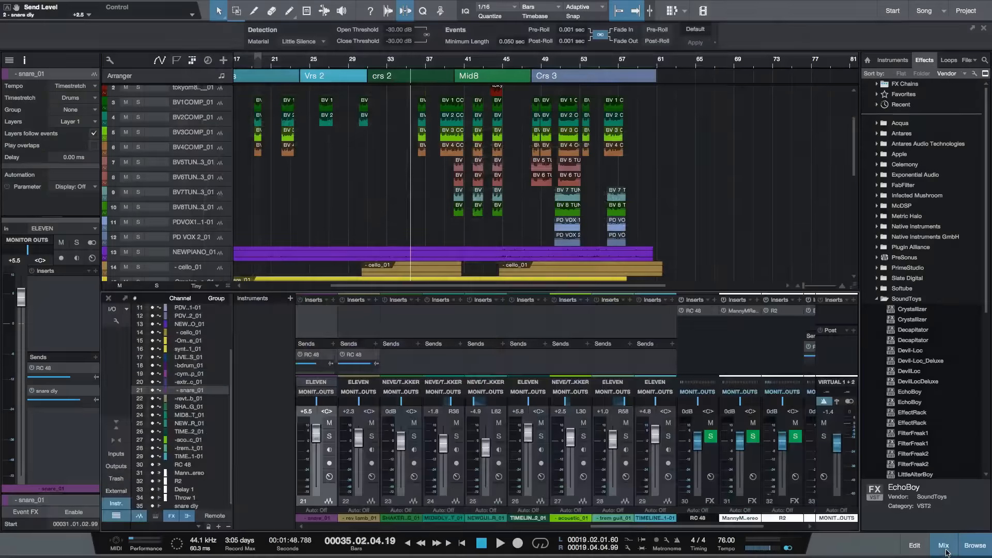
- Make the snare dly bus solo-safe and close the mixer
{"action": "scroll", "coordinate": [726, 474], "scroll_direction": "right", "scroll_amount": 5}
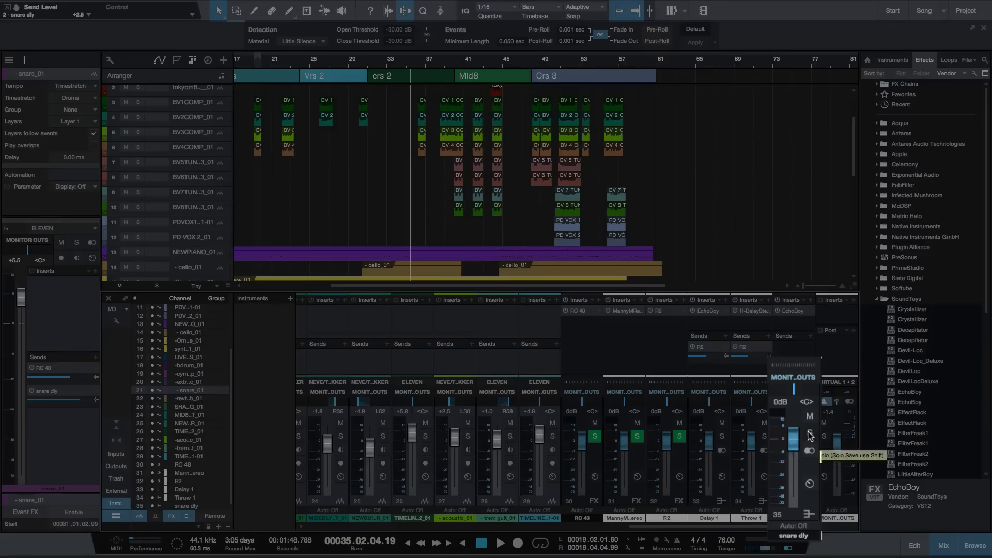
{"action": "left_click", "coordinate": [809, 435]}
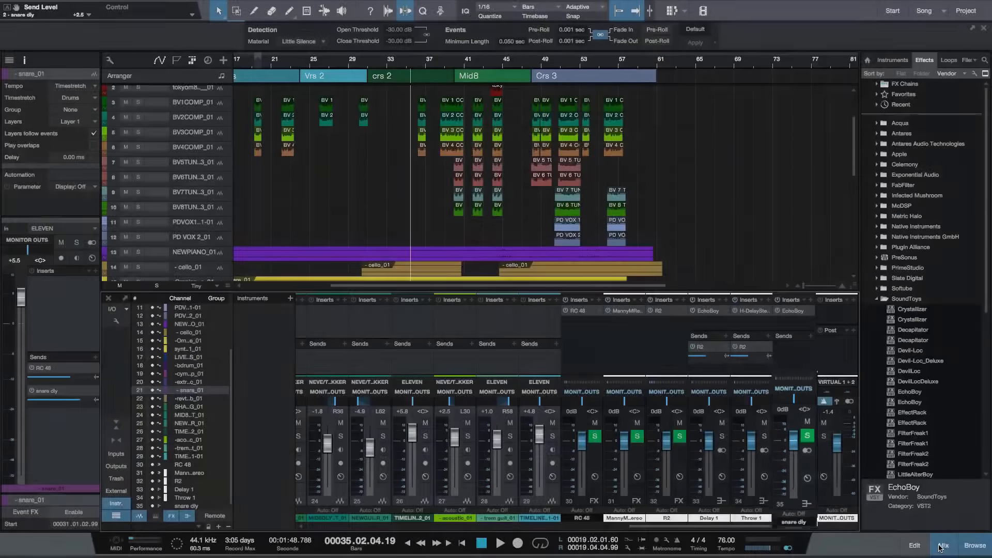
{"action": "left_click", "coordinate": [943, 545]}
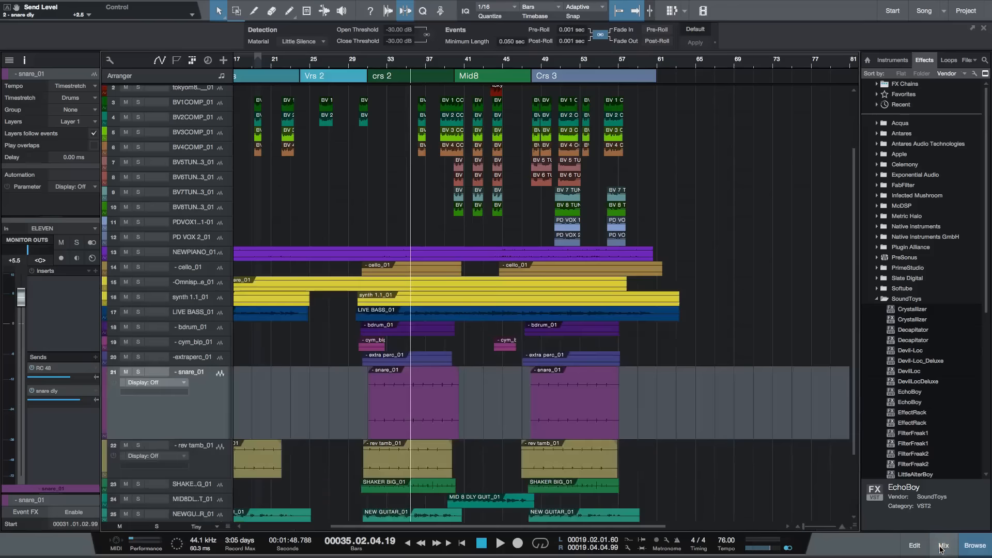
- Play from the start of crs 2 with the snare soloed and set its snare dly send level to +1.9 dB
{"action": "left_click", "coordinate": [368, 68]}
{"action": "key", "text": "space"}
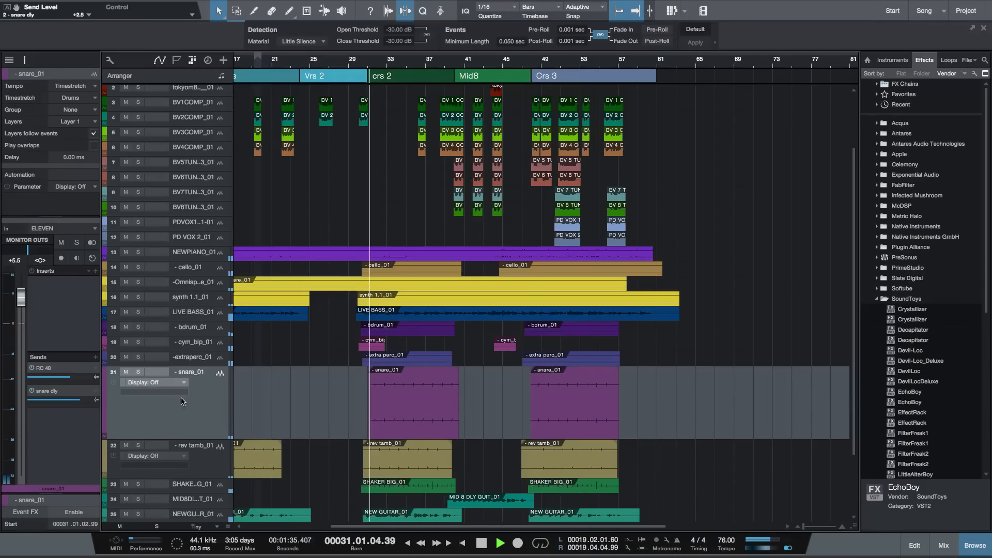
{"action": "left_click", "coordinate": [138, 372]}
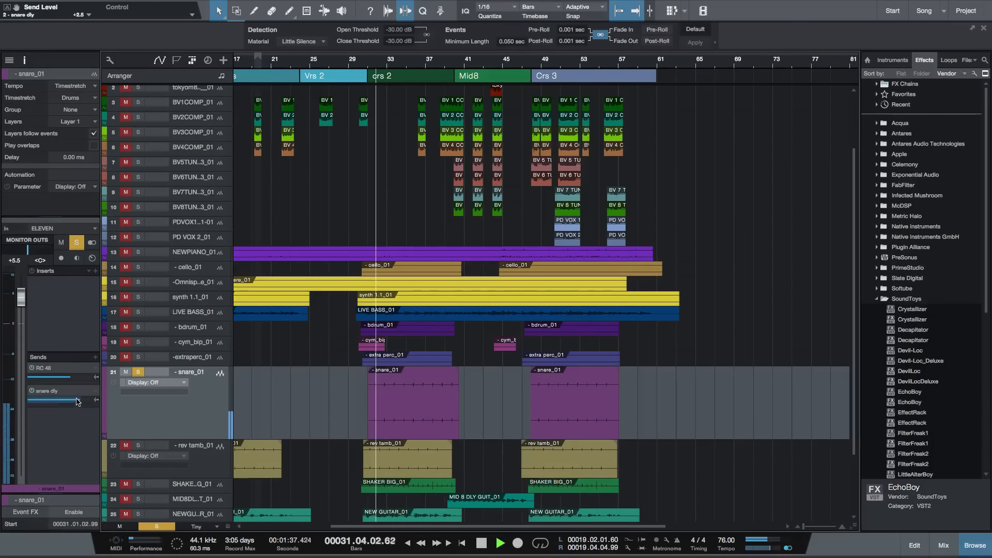
{"action": "left_click_drag", "start_coordinate": [78, 403], "coordinate": [75, 402]}
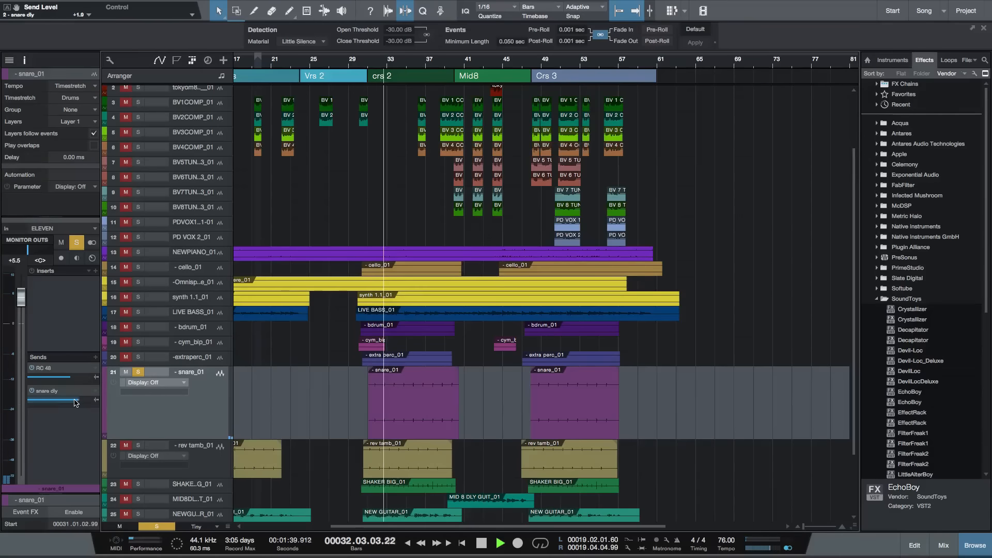
- Compare the soloed snare with and without delay by muting and unmuting its snare dly send, and stop playback
{"action": "left_click", "coordinate": [32, 392]}
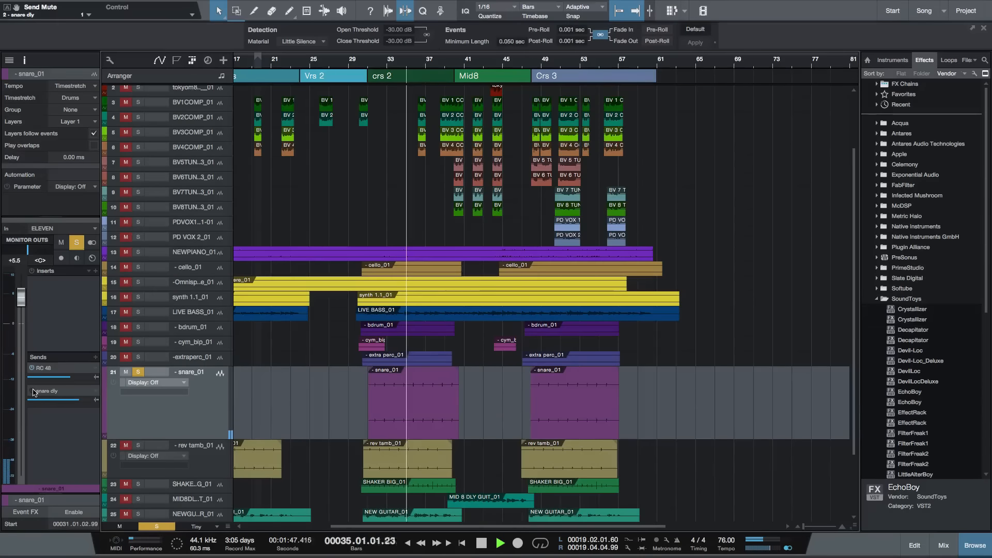
{"action": "left_click", "coordinate": [32, 392]}
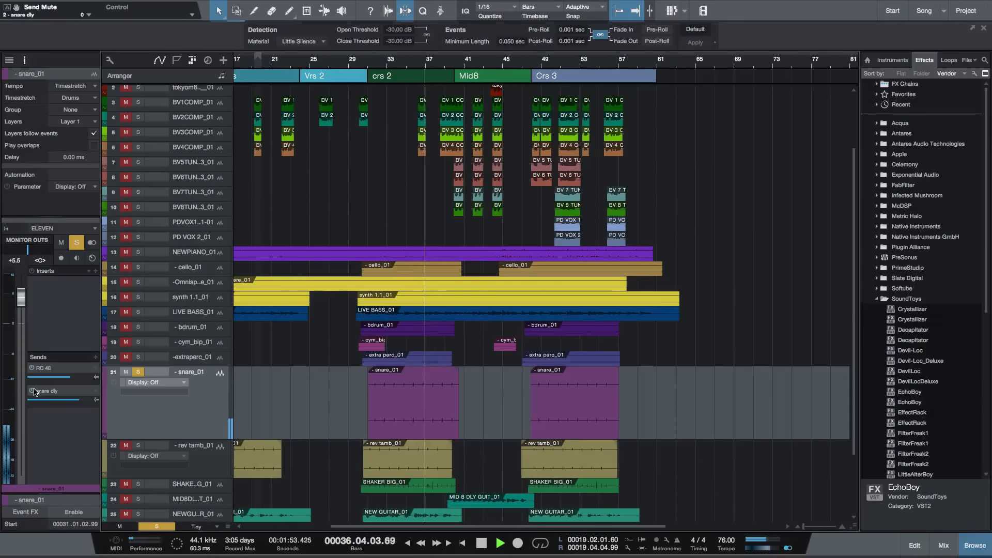
{"action": "key", "text": "space"}
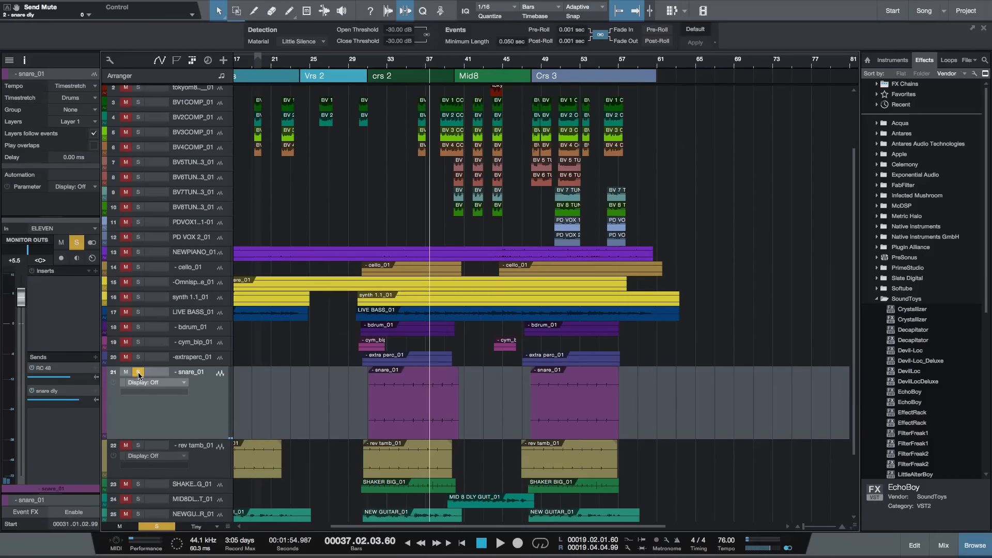
- Unsolo the snare and, while playing crs 2 in the full mix, set its volume to +6.8 dB and its snare dly send to +2.9 dB
{"action": "left_click", "coordinate": [137, 372]}
{"action": "left_click", "coordinate": [361, 65]}
{"action": "key", "text": "space"}
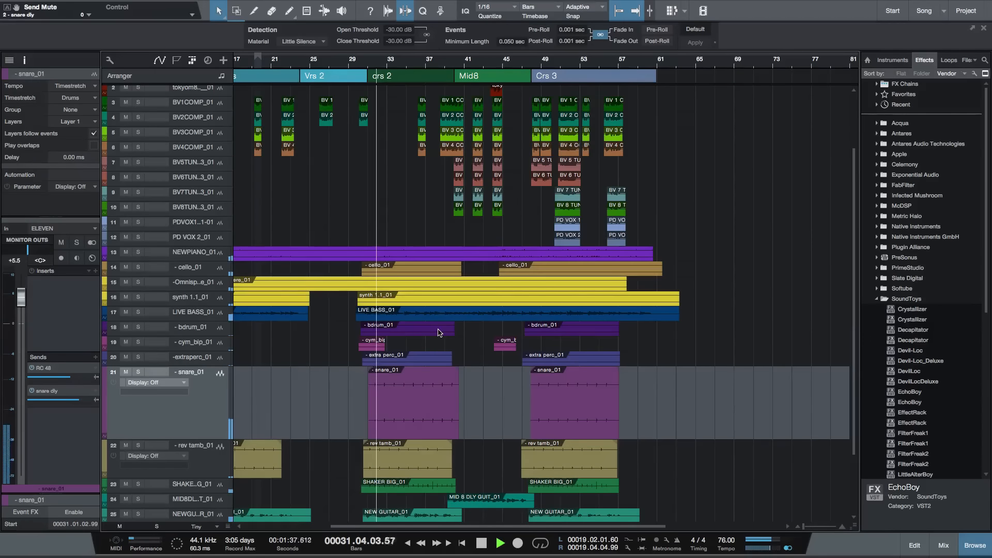
{"action": "left_click_drag", "start_coordinate": [22, 298], "coordinate": [23, 293]}
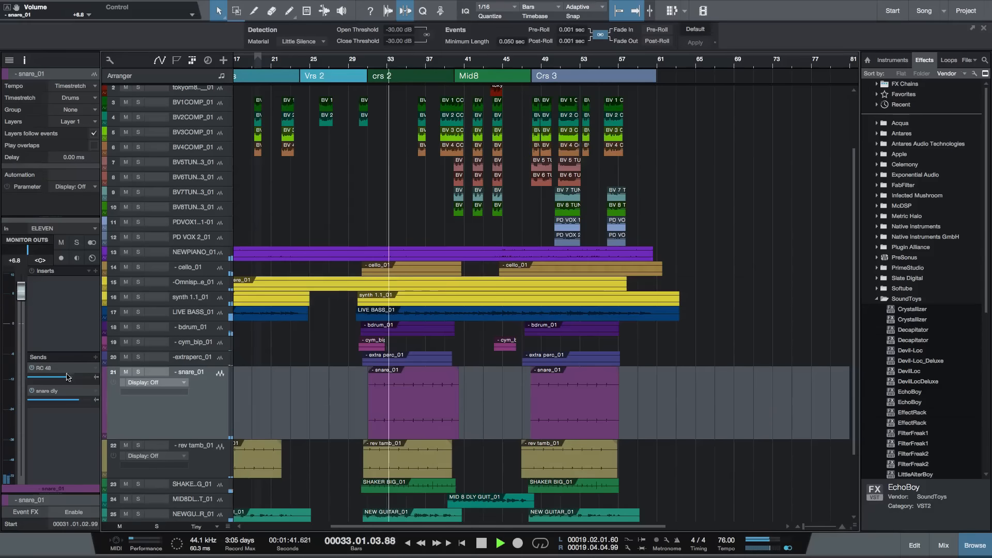
{"action": "left_click_drag", "start_coordinate": [79, 400], "coordinate": [81, 402]}
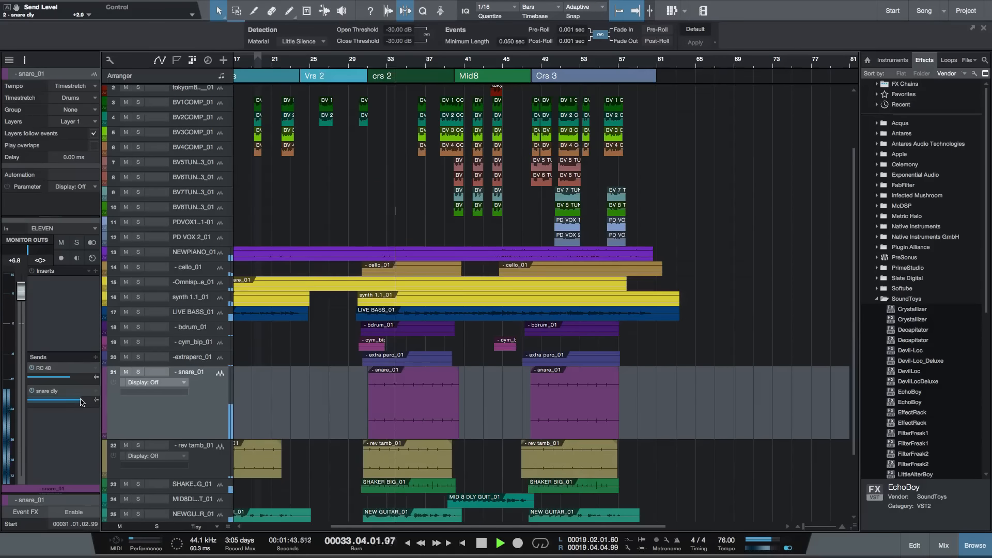